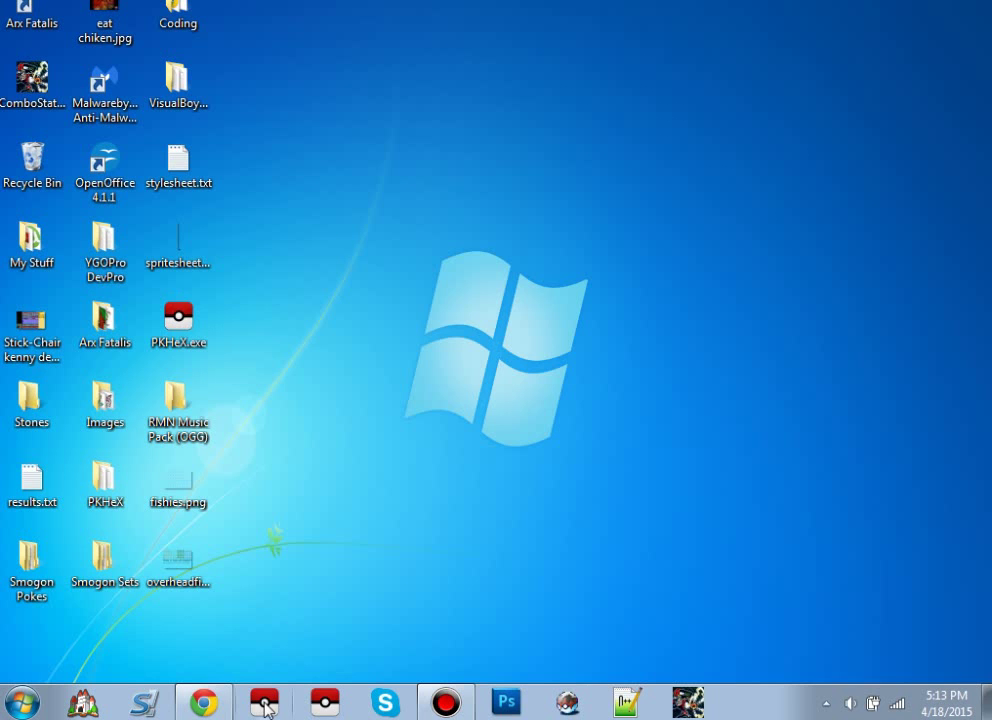
Switch to Chrome to look over the newest Pokémon submissions on Reddit, and minimize the browser again.
click(210, 705)
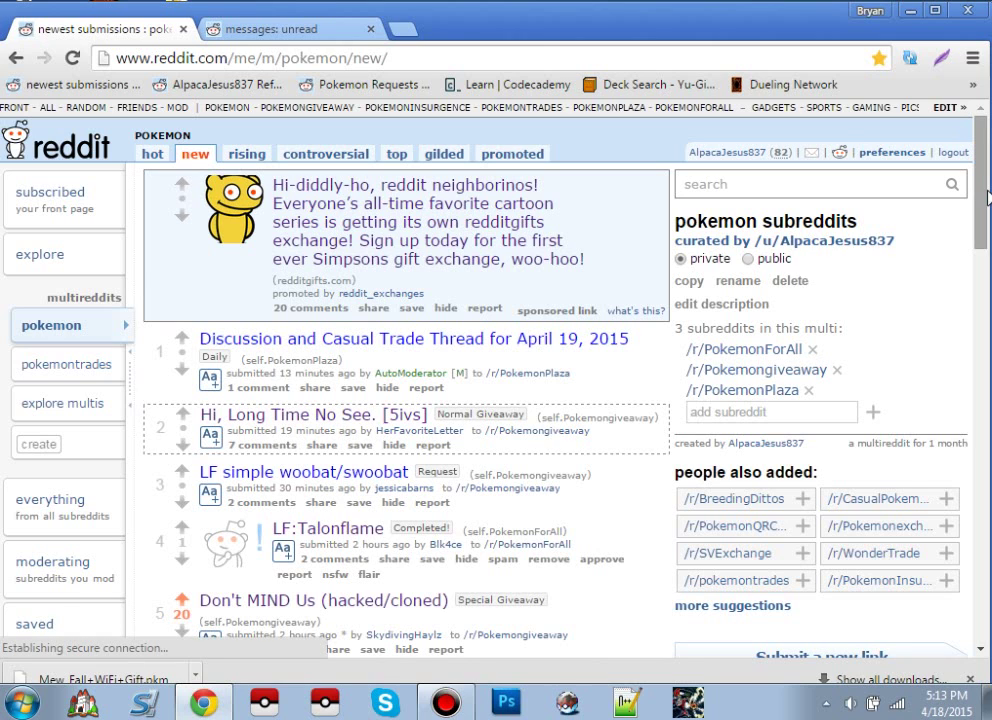
drag(984, 195, 984, 277)
scroll(870, 175, up, 4)
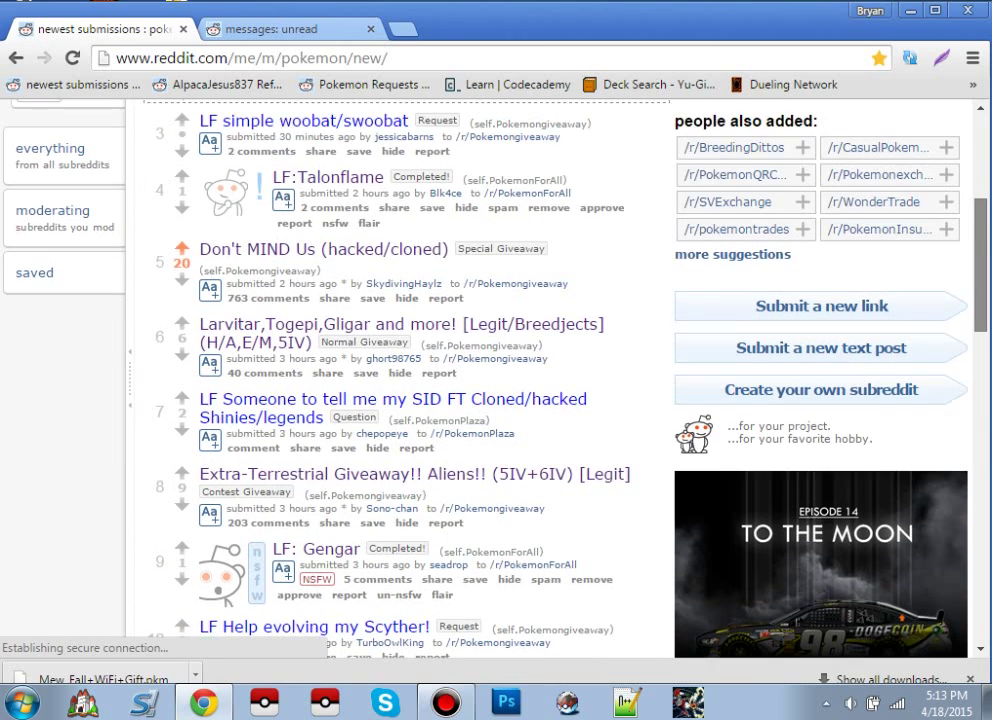
click(909, 10)
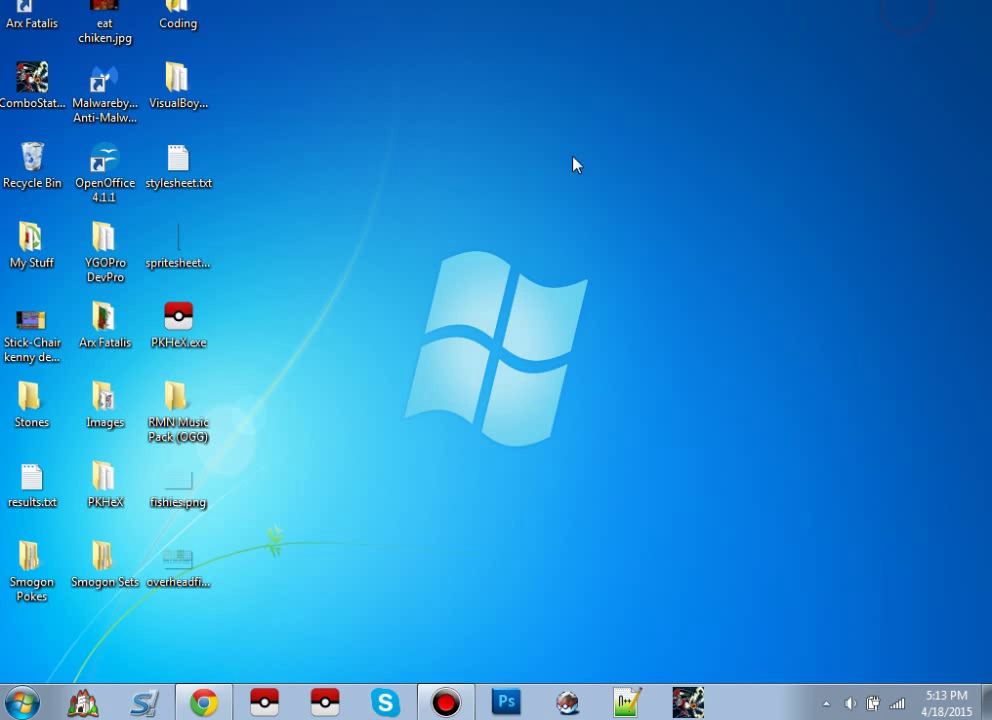
Launch PKHeX.exe and reroll the PID of the default Abomasnow.
double_click(182, 322)
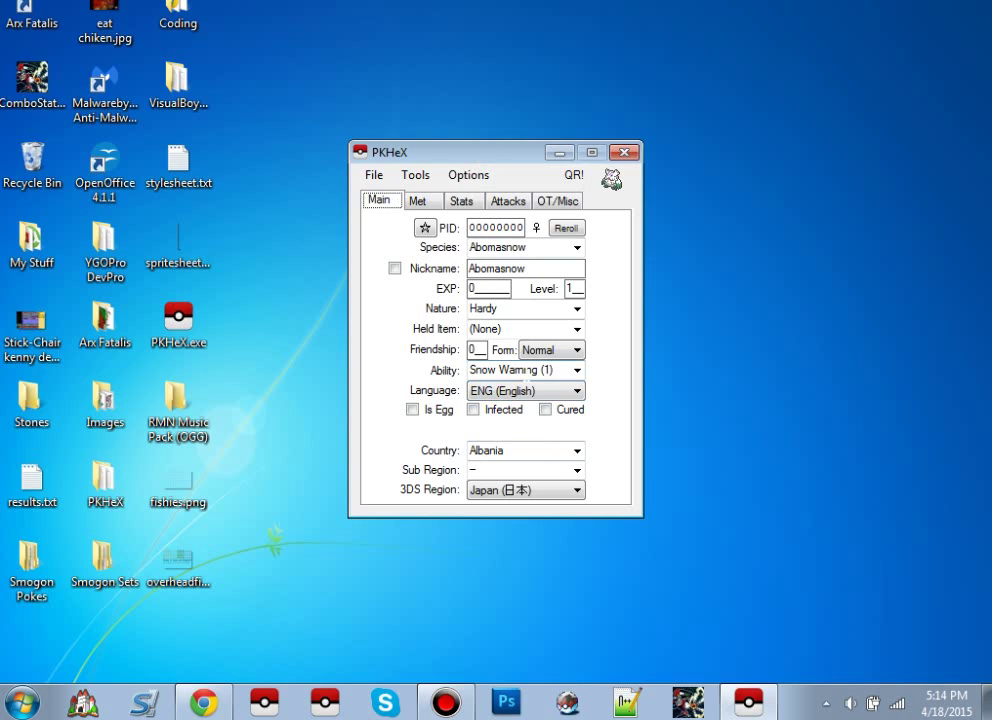
click(424, 228)
click(566, 228)
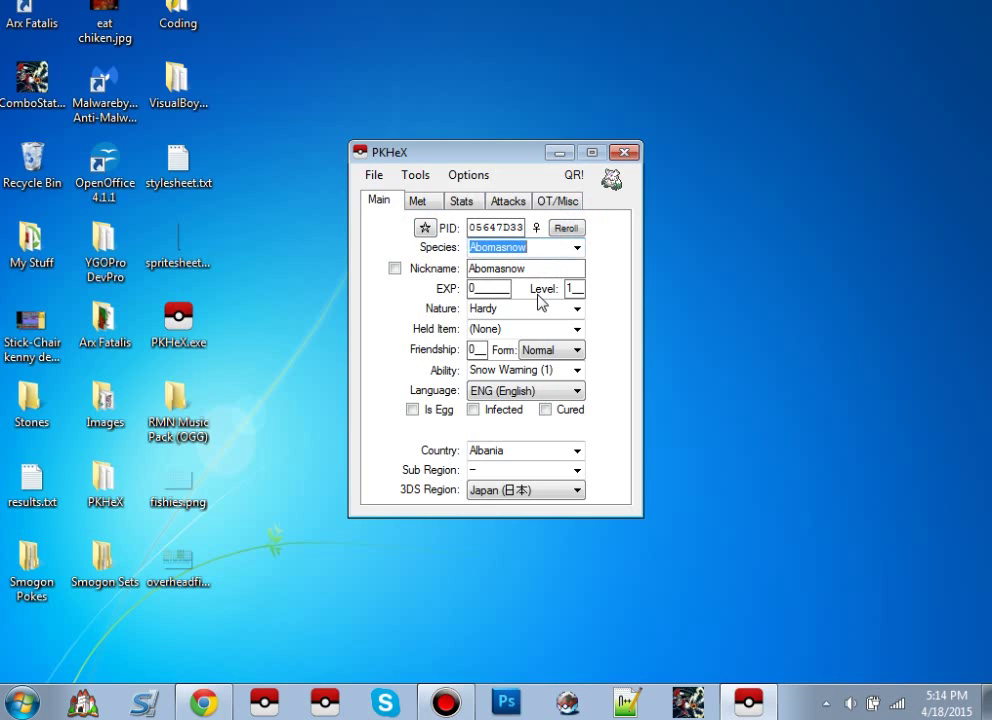
Examine the level, nature, held item, ability and country fields in the Pokémon's main data.
click(580, 290)
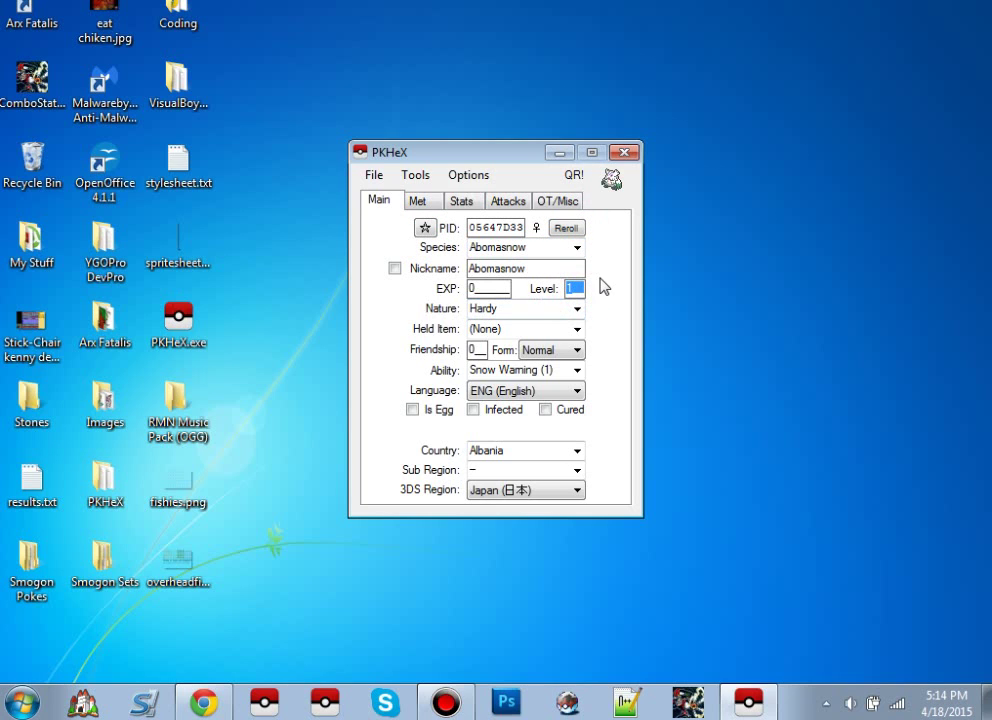
click(578, 287)
click(578, 288)
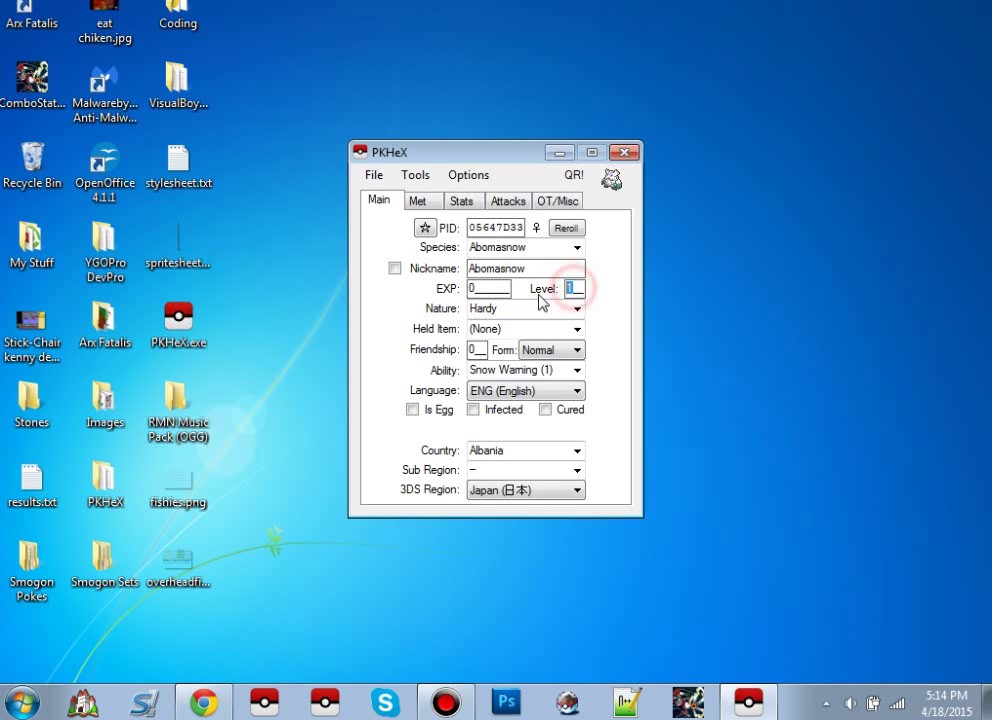
click(578, 288)
key(Tab)
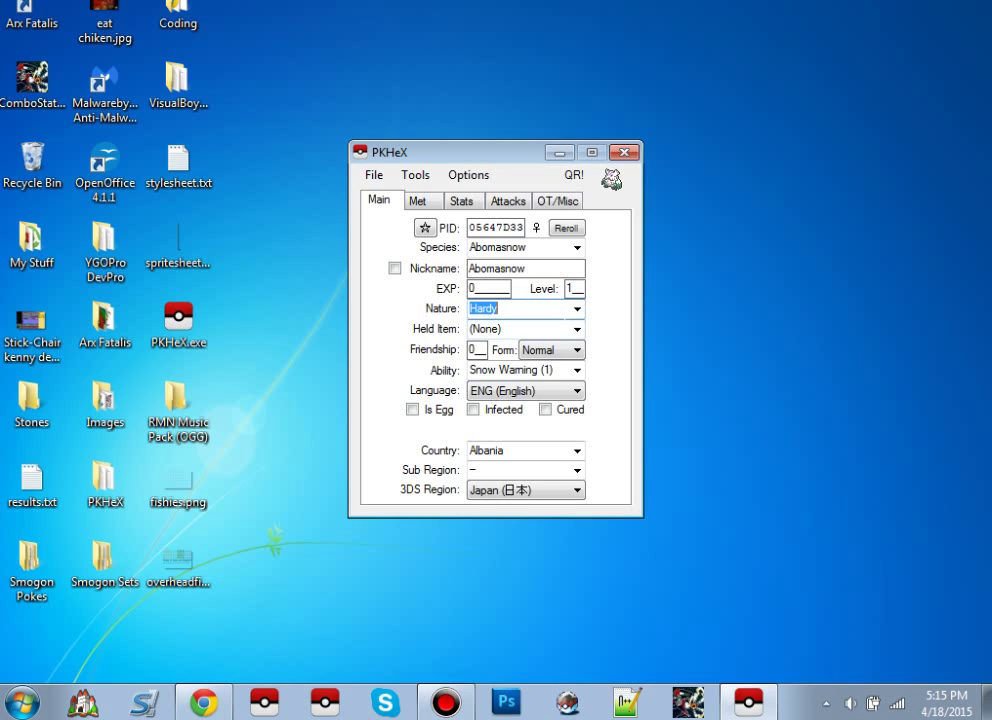
click(553, 323)
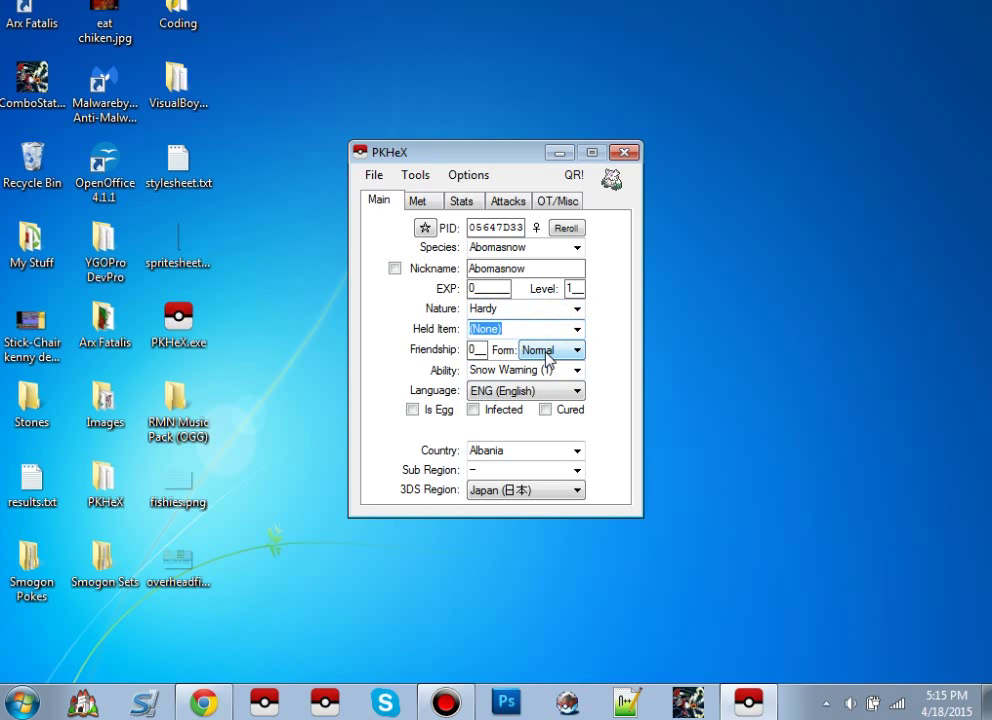
click(570, 368)
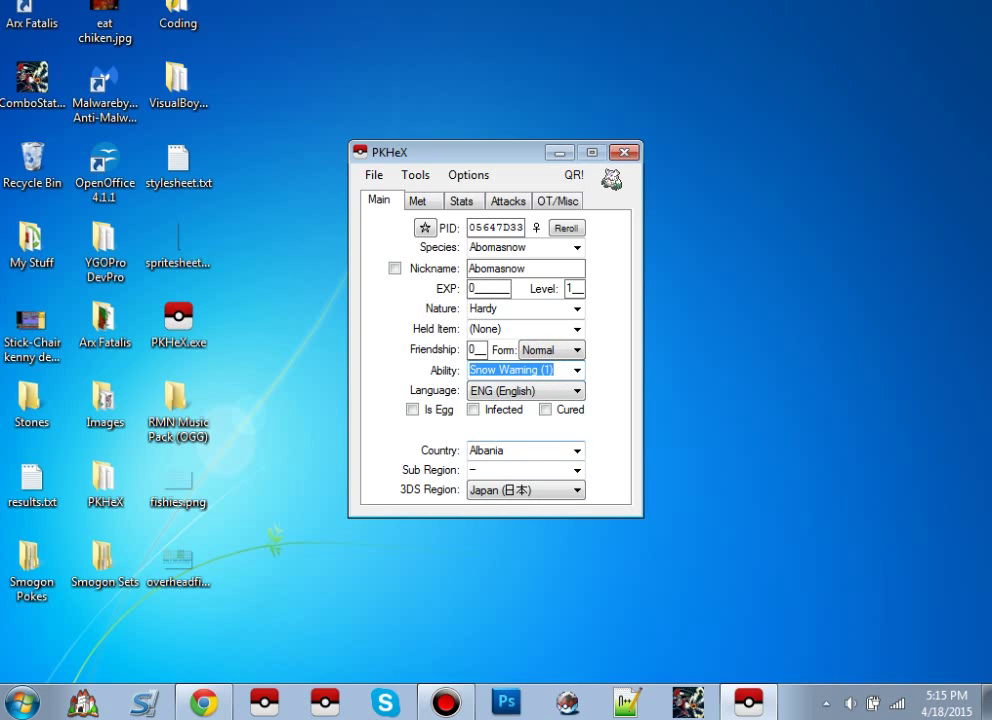
click(512, 452)
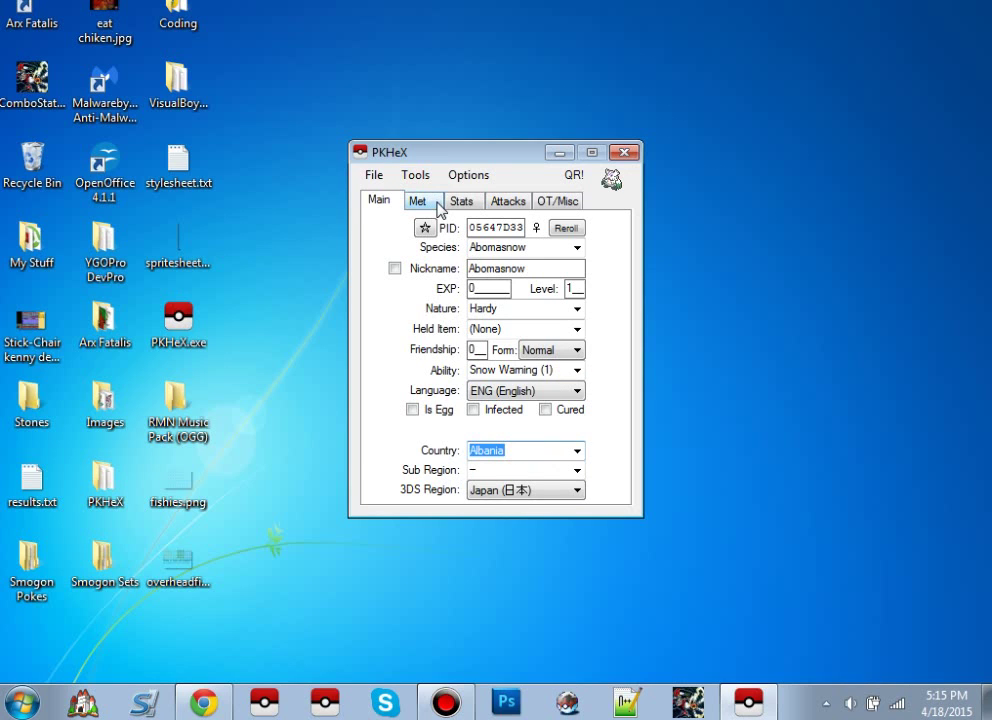
Examine the Pokémon's met data: origin game, met location, ball, met level and met date.
click(437, 204)
click(377, 203)
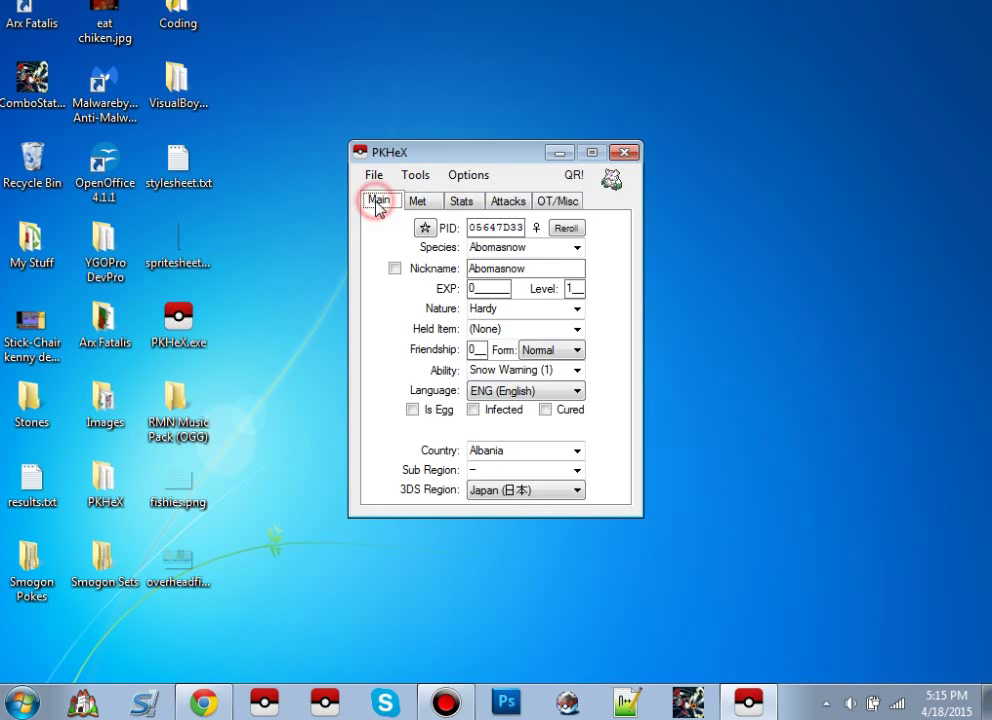
click(420, 201)
click(514, 229)
click(393, 262)
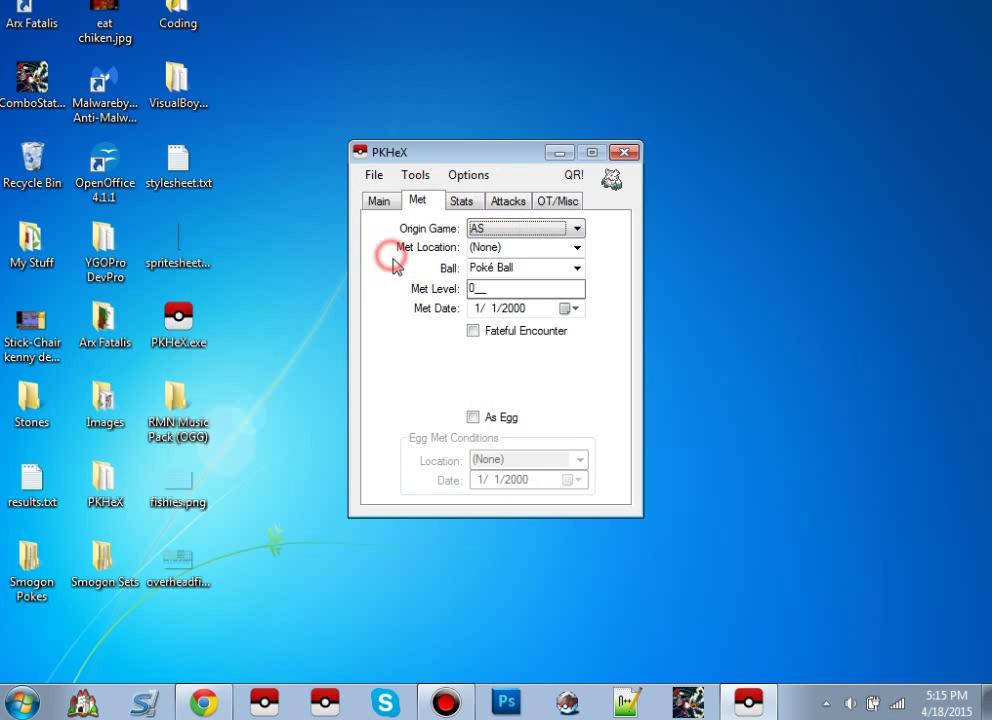
click(528, 232)
click(593, 237)
click(578, 248)
click(524, 268)
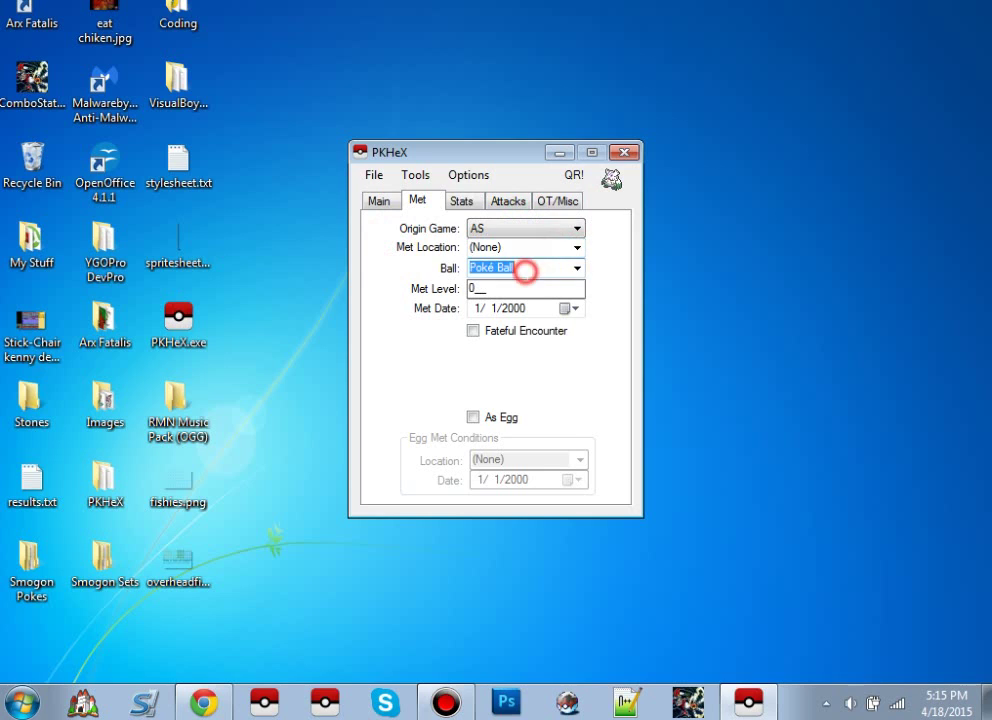
click(536, 287)
click(531, 308)
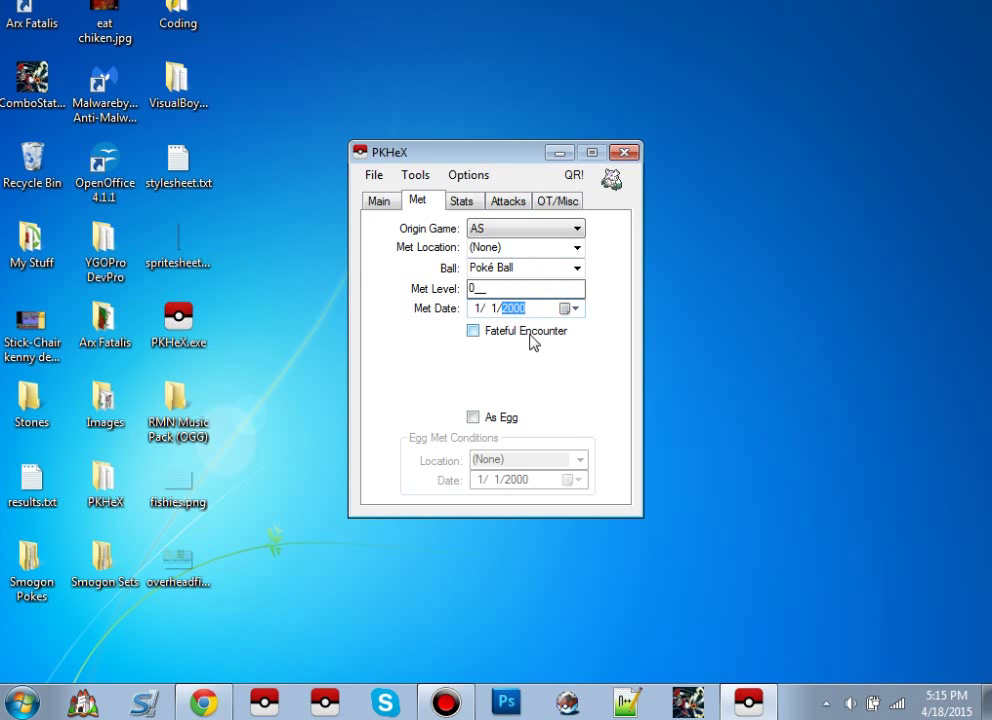
Examine the Pokémon's IVs and EVs and its four current move slots.
click(461, 203)
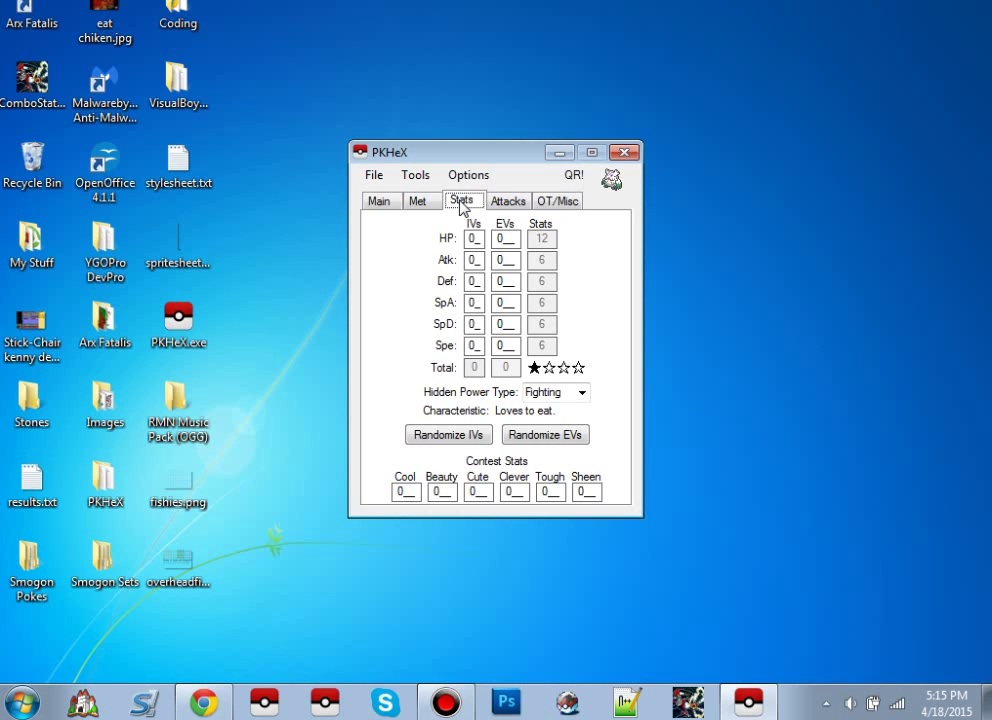
click(510, 201)
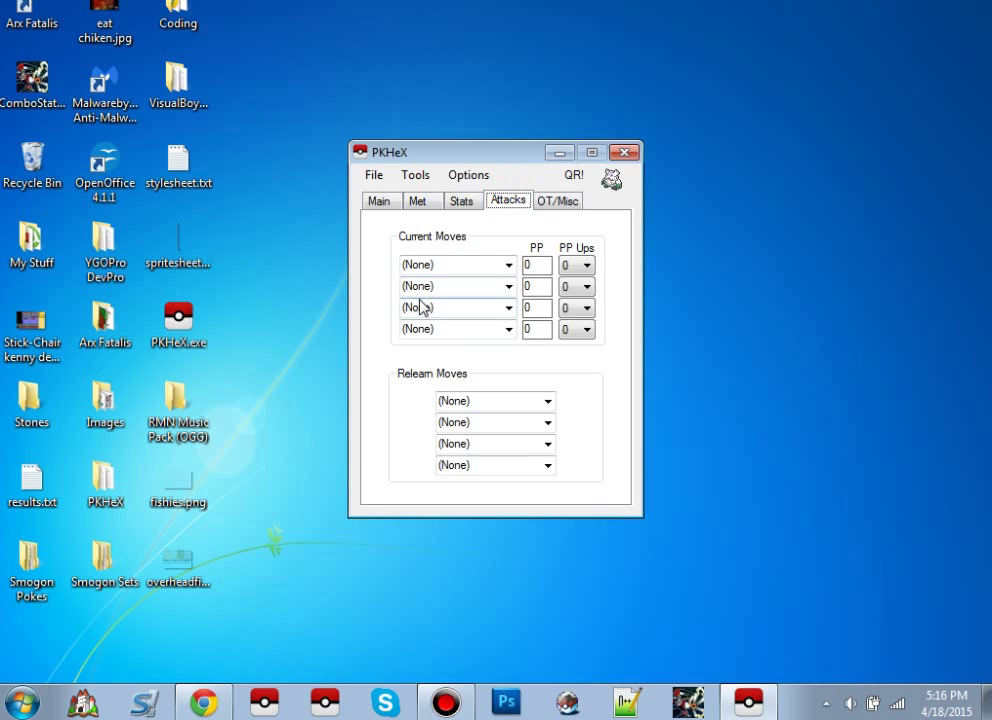
click(478, 264)
click(488, 287)
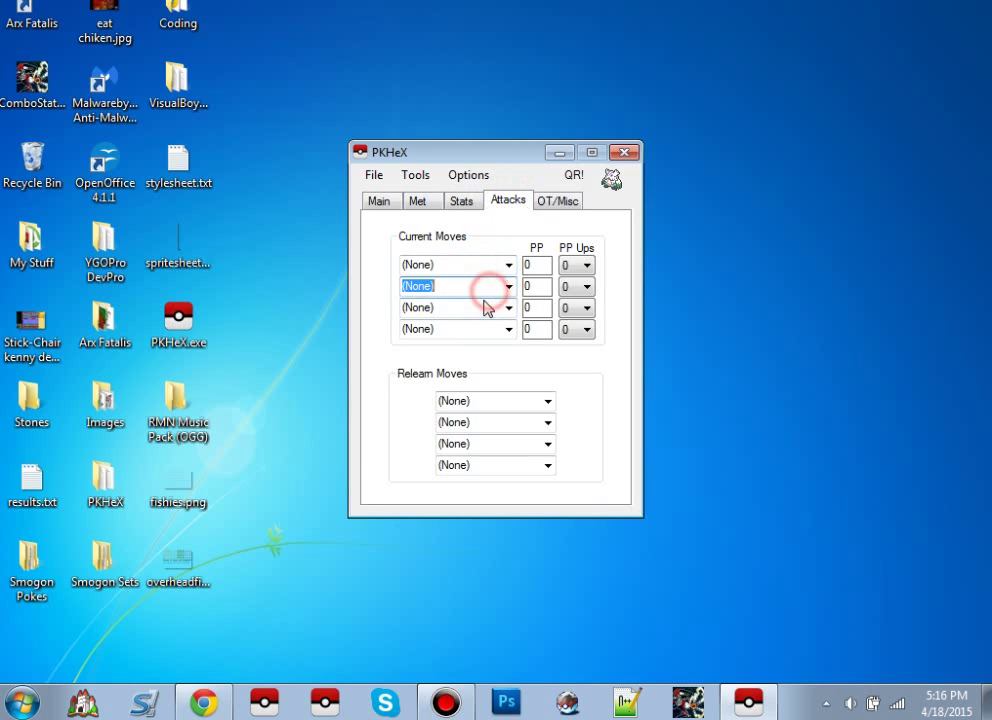
click(483, 305)
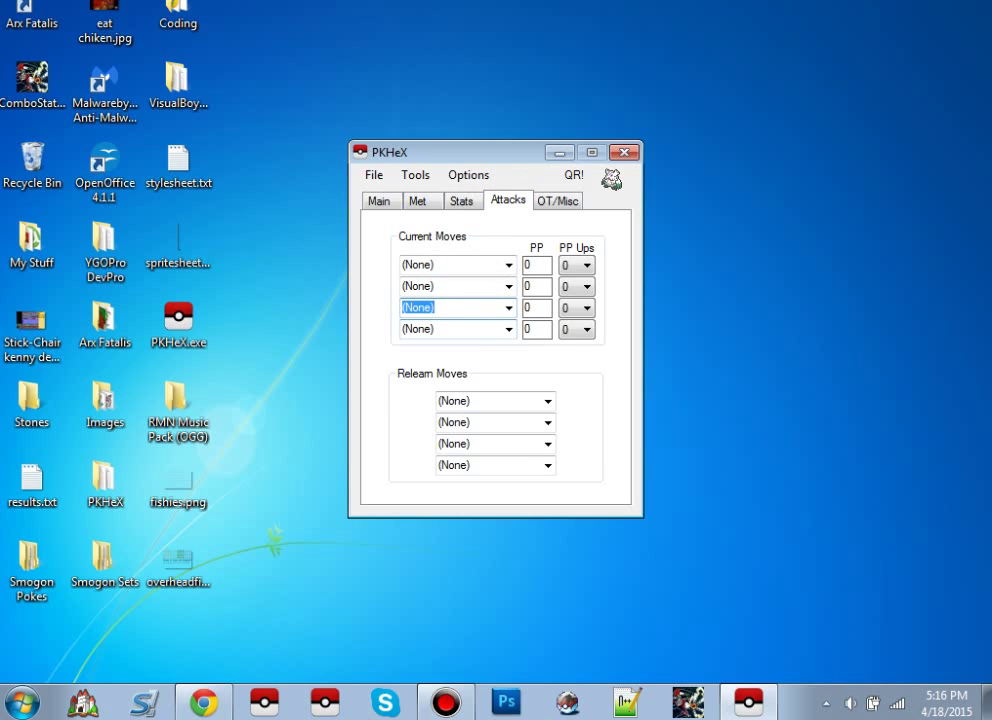
click(489, 328)
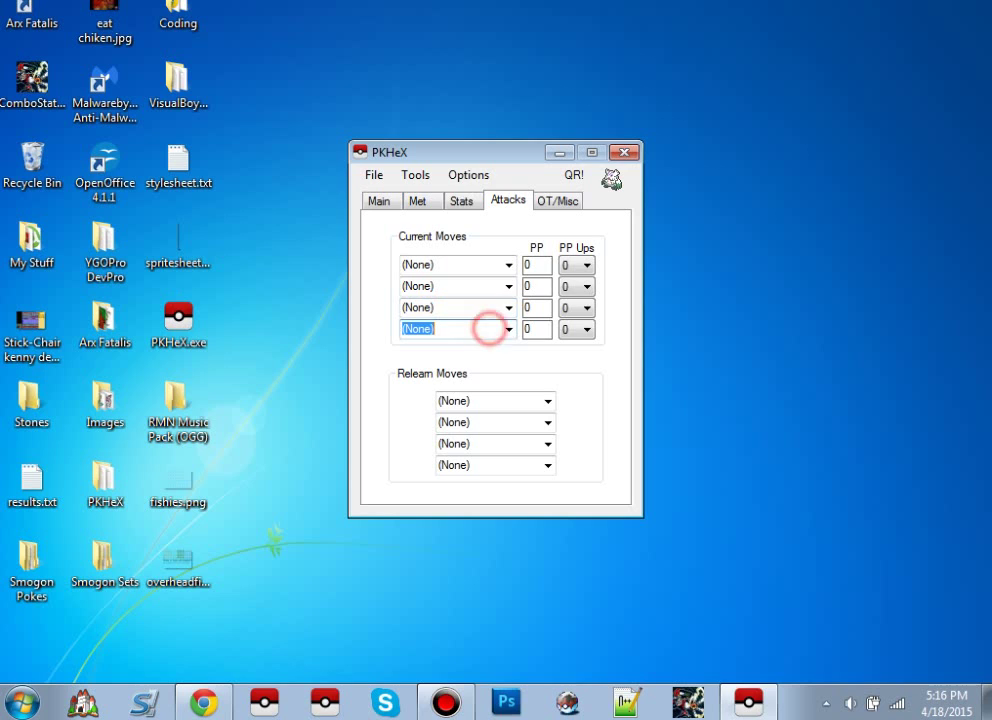
Set the first current move to Pound.
click(472, 264)
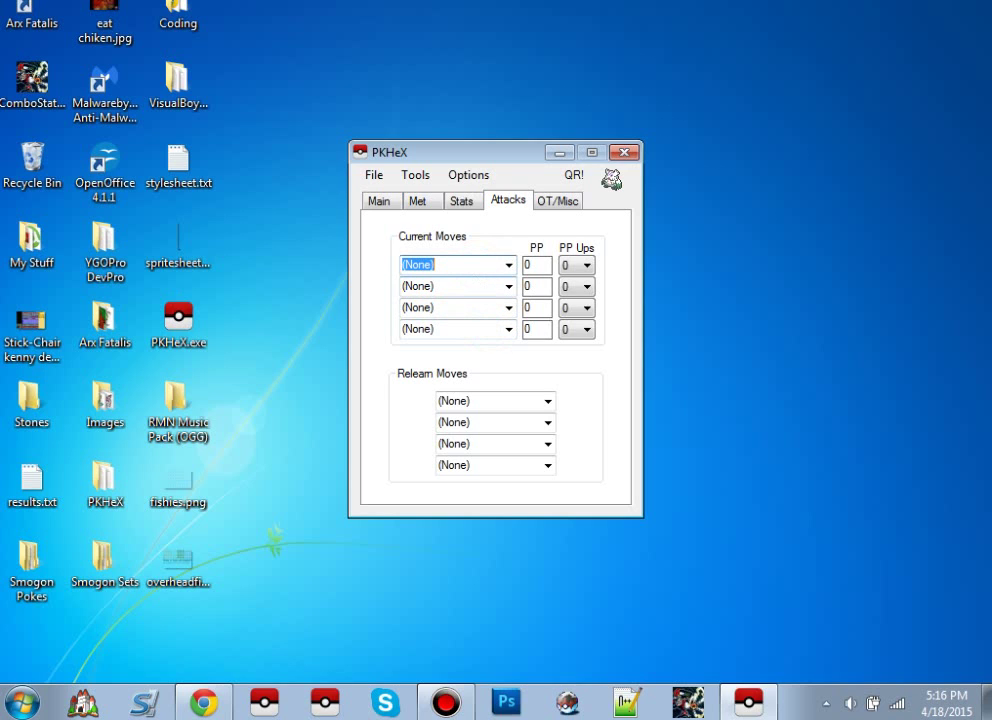
text(pound)
click(478, 288)
Reset the first current move to (None).
click(485, 268)
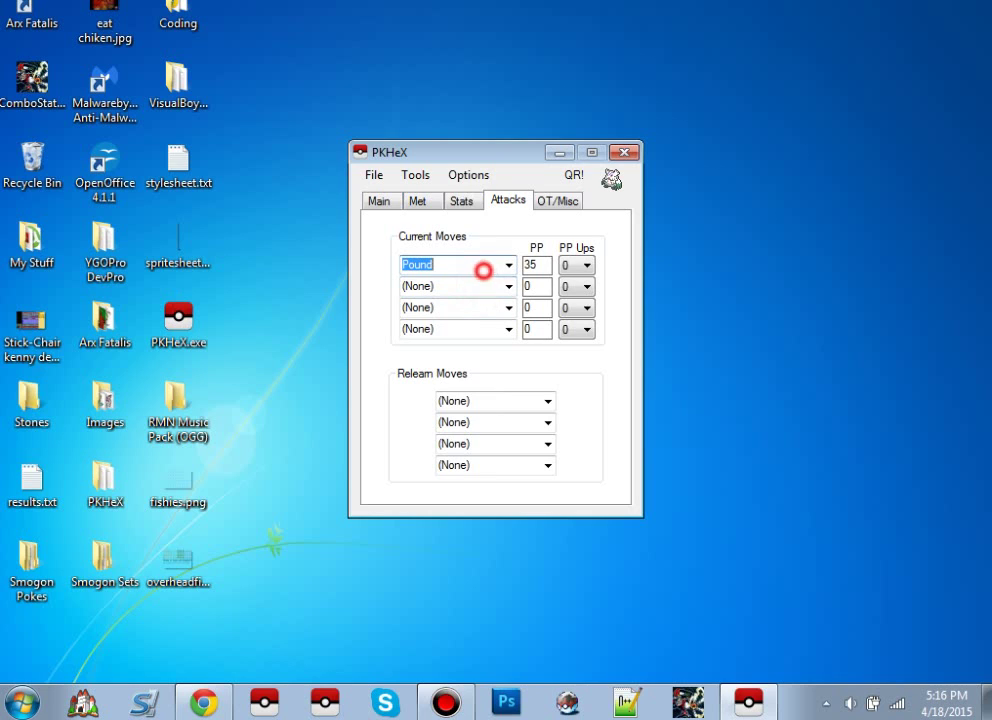
text((mn)
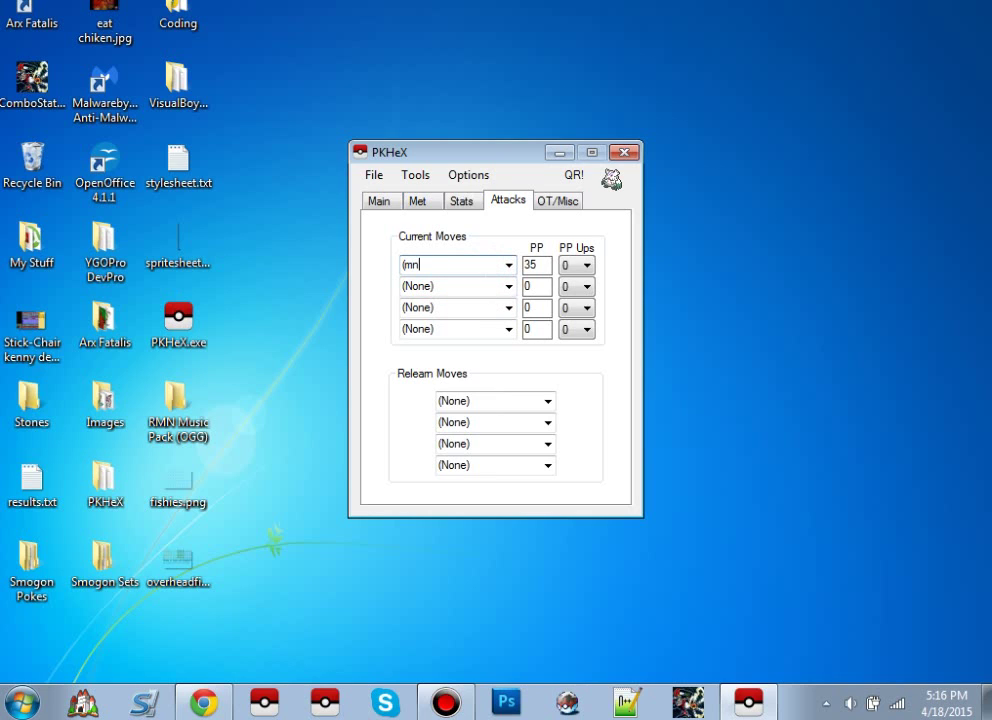
key(BackSpace)
key(BackSpace)
text(N)
key(Return)
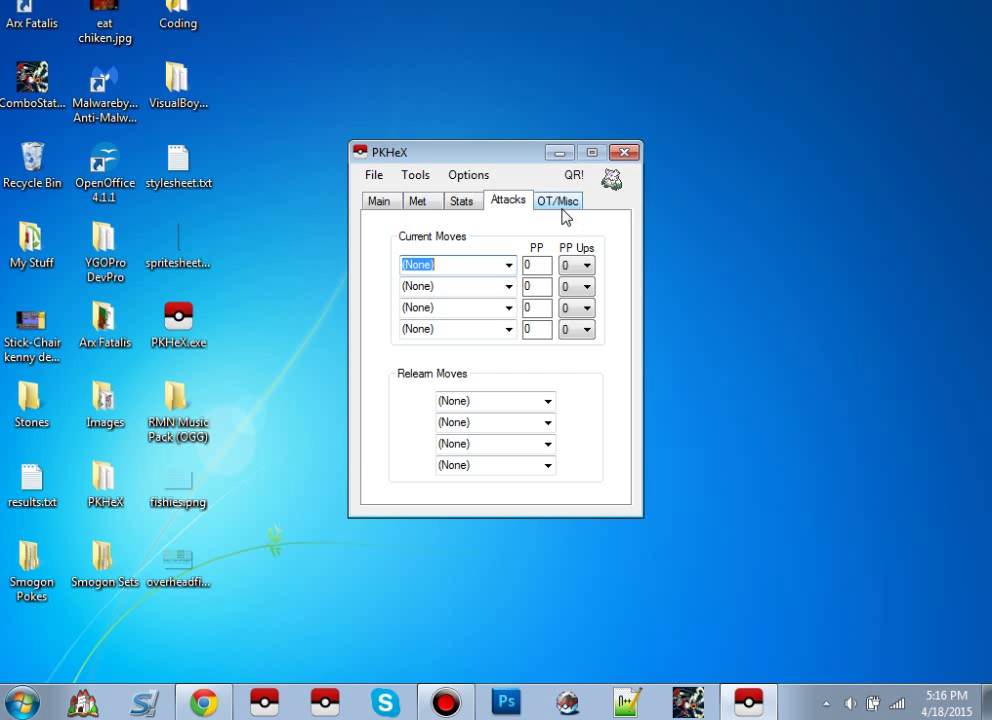
Examine the TID, SID and OT fields of the trainer information, and return to the Pokémon's main data.
click(561, 201)
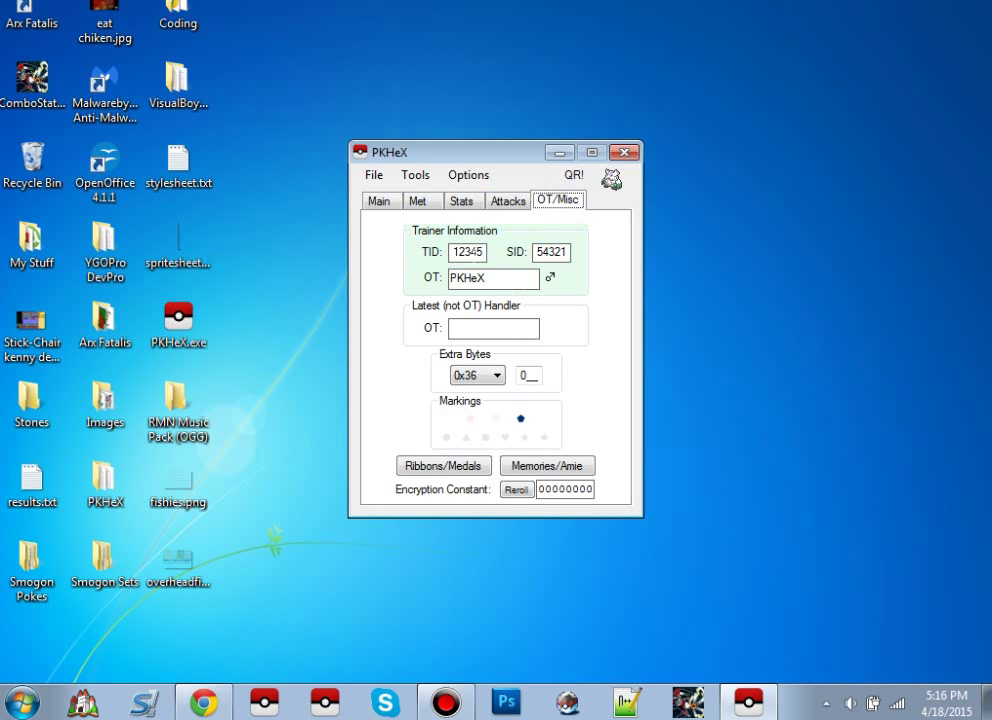
drag(500, 276, 480, 264)
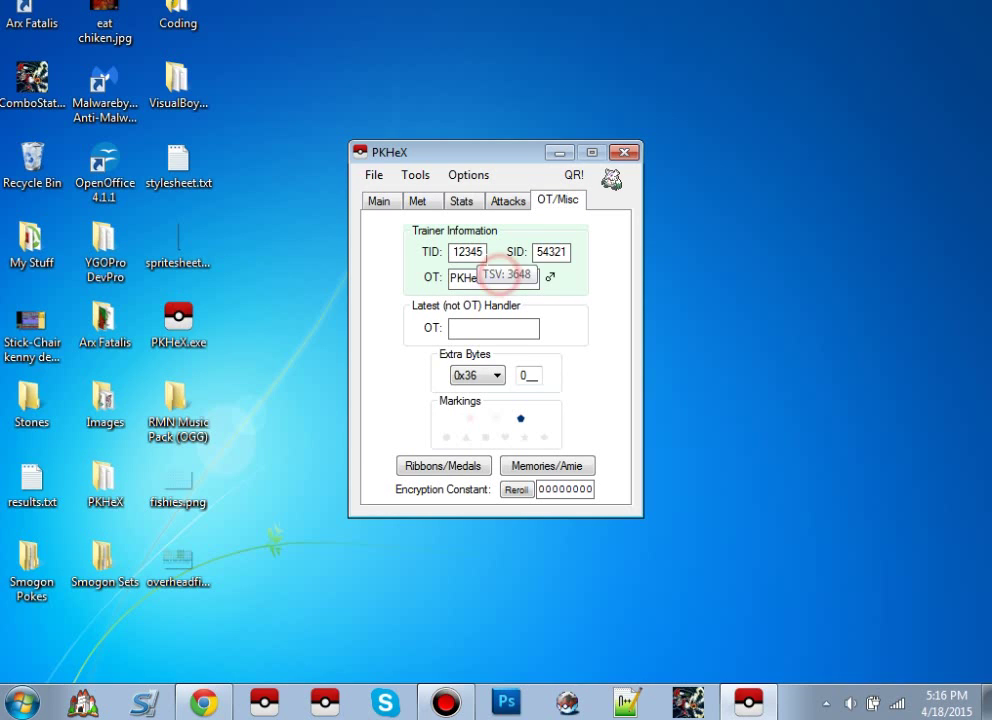
click(556, 260)
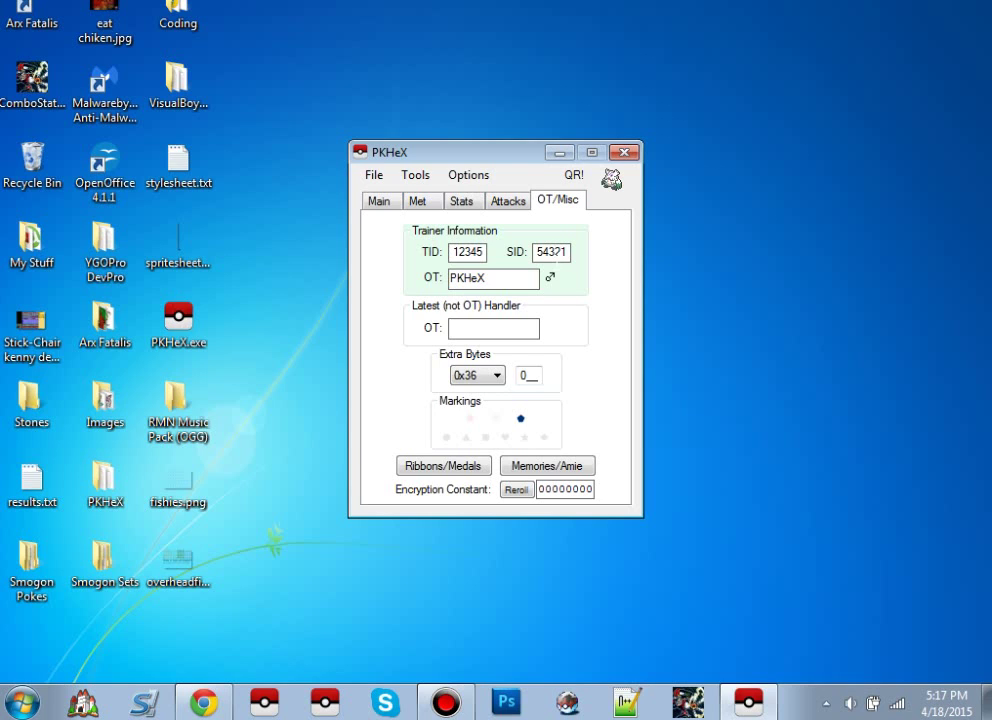
click(387, 205)
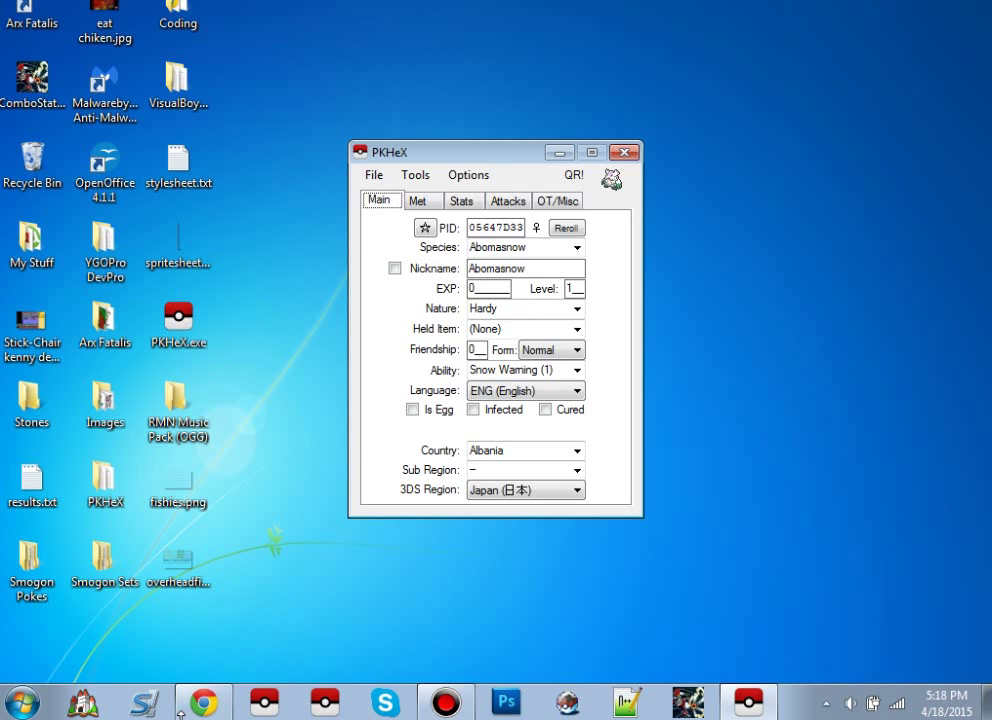
Switch to Chrome, open a new browser tab and dismiss the downloads bar.
mouse_move(190, 706)
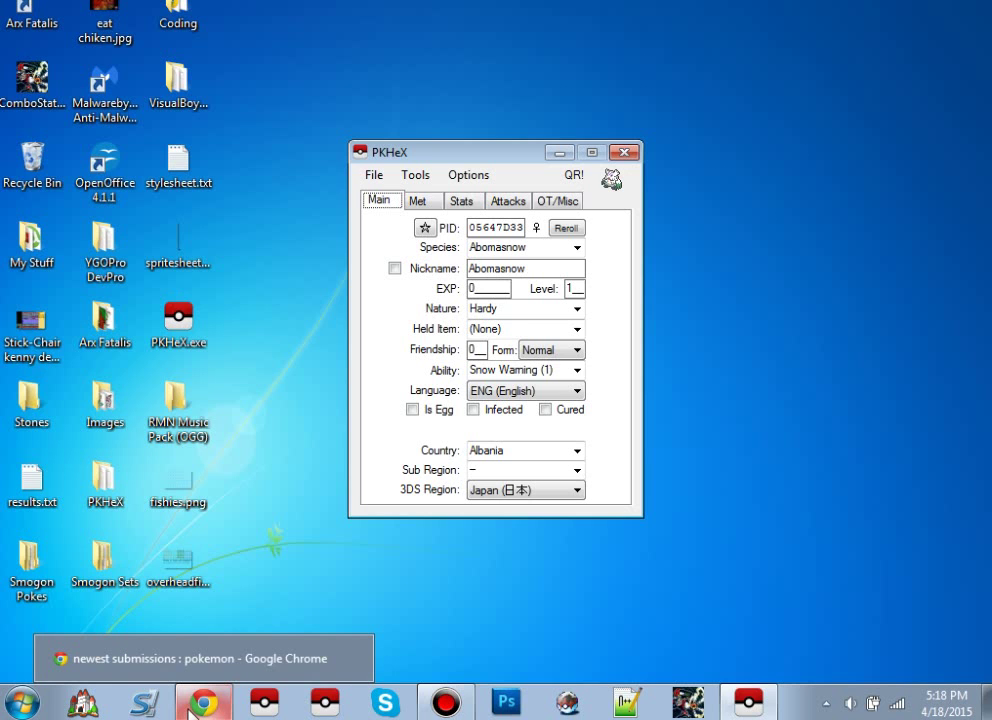
click(190, 706)
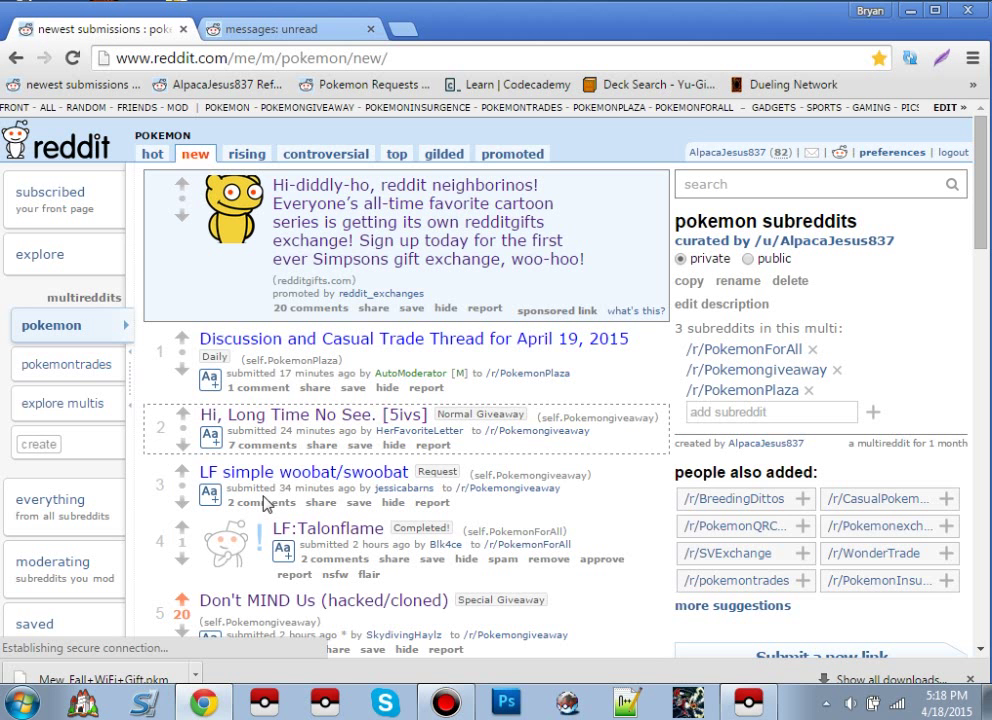
click(398, 33)
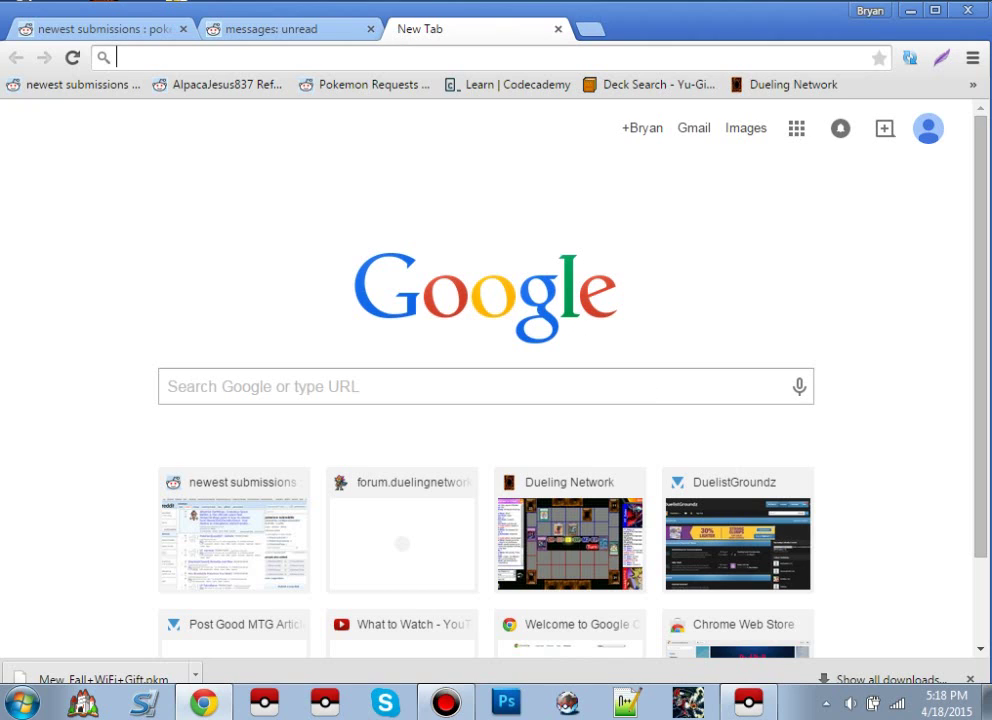
click(969, 679)
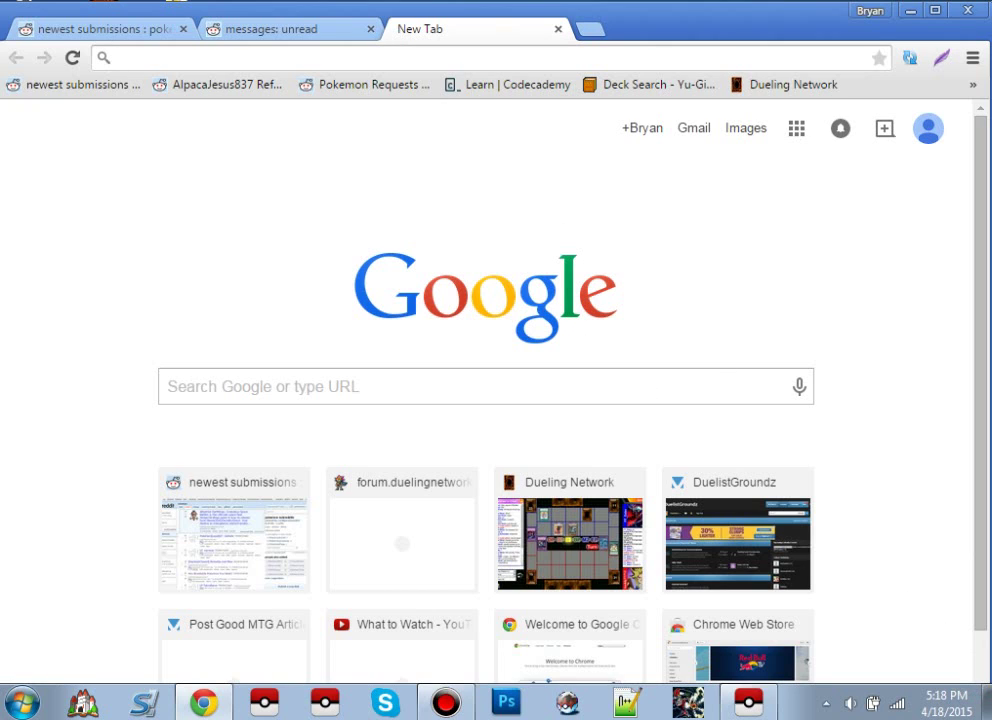
Search the web for "entei eventdex serebii".
click(528, 55)
text(en)
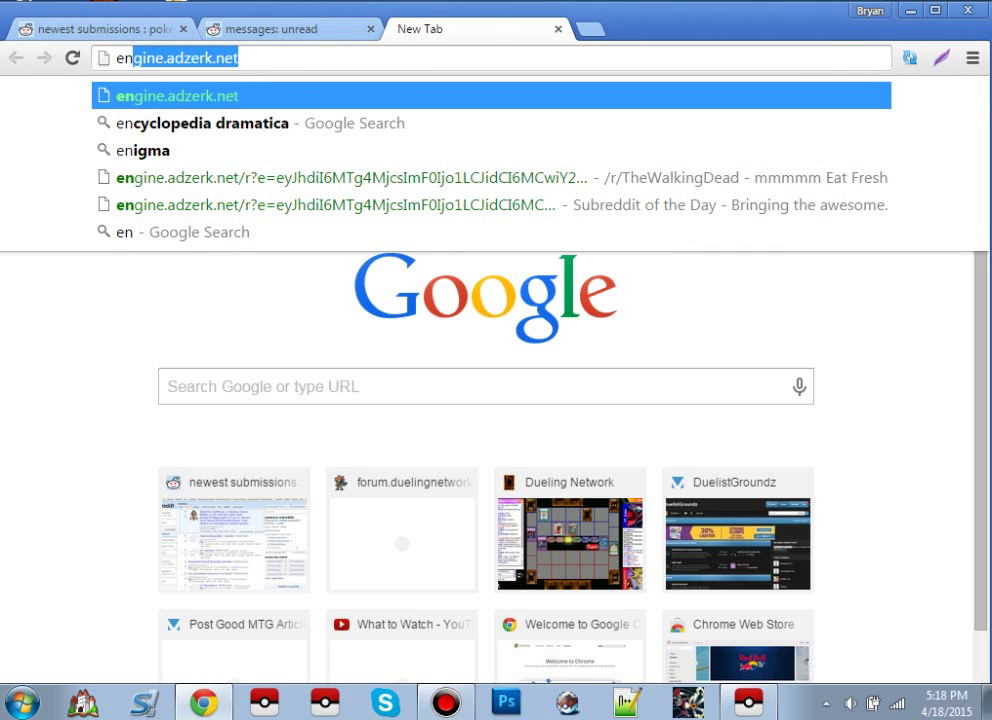
text(tei event)
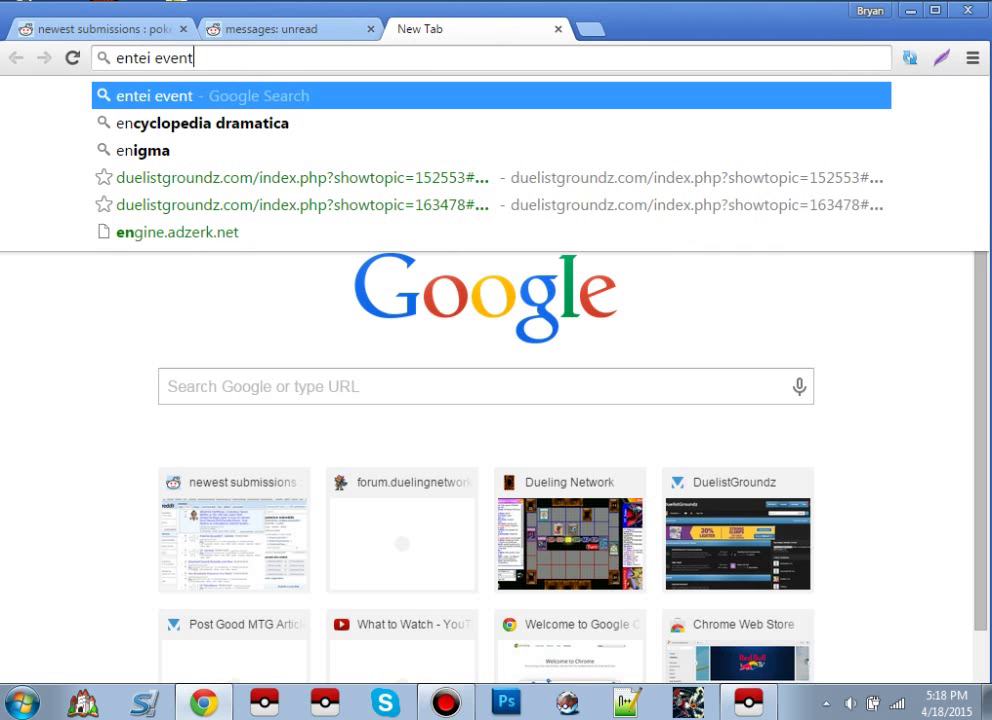
text(dex serebii)
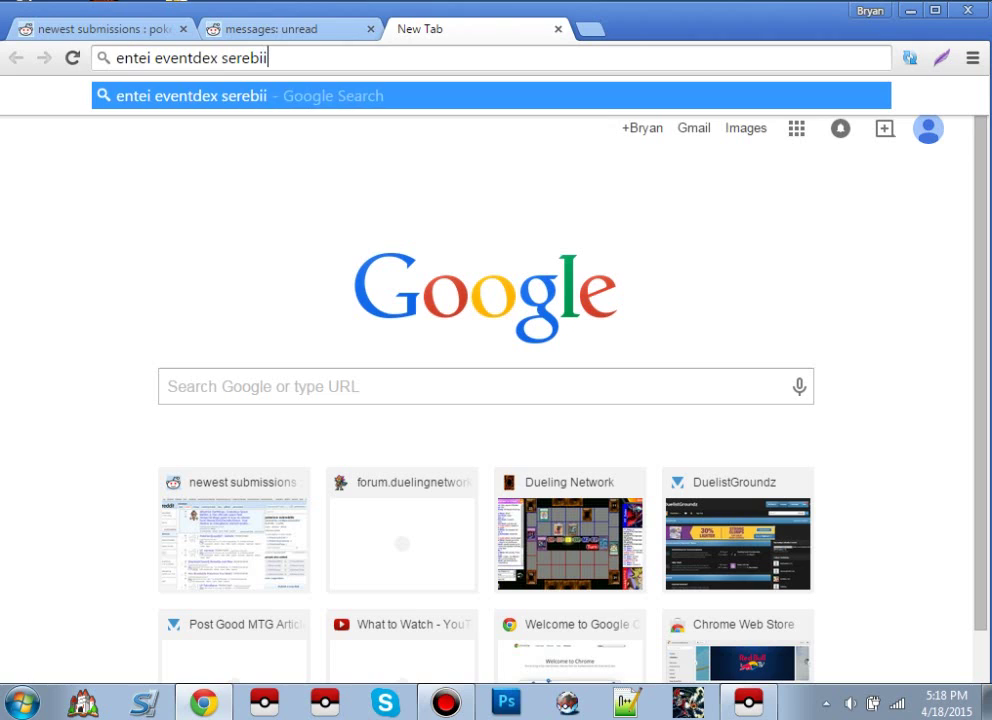
key(Return)
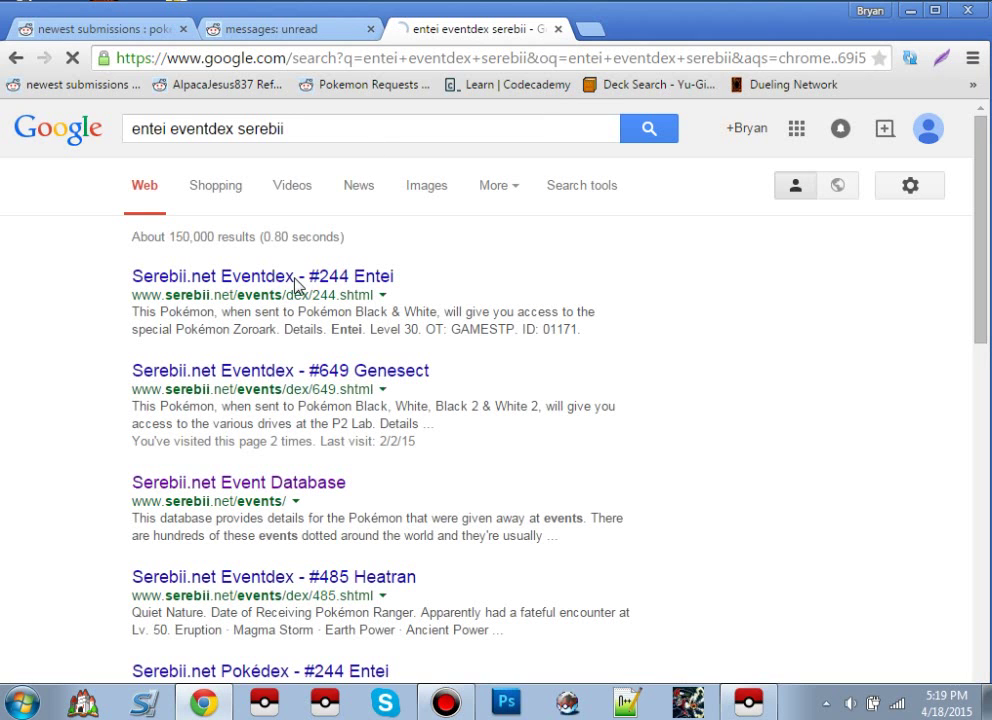
Open the Serebii.net Eventdex page for #244 Entei and examine its 2011 event distributions for America and Europe.
click(326, 284)
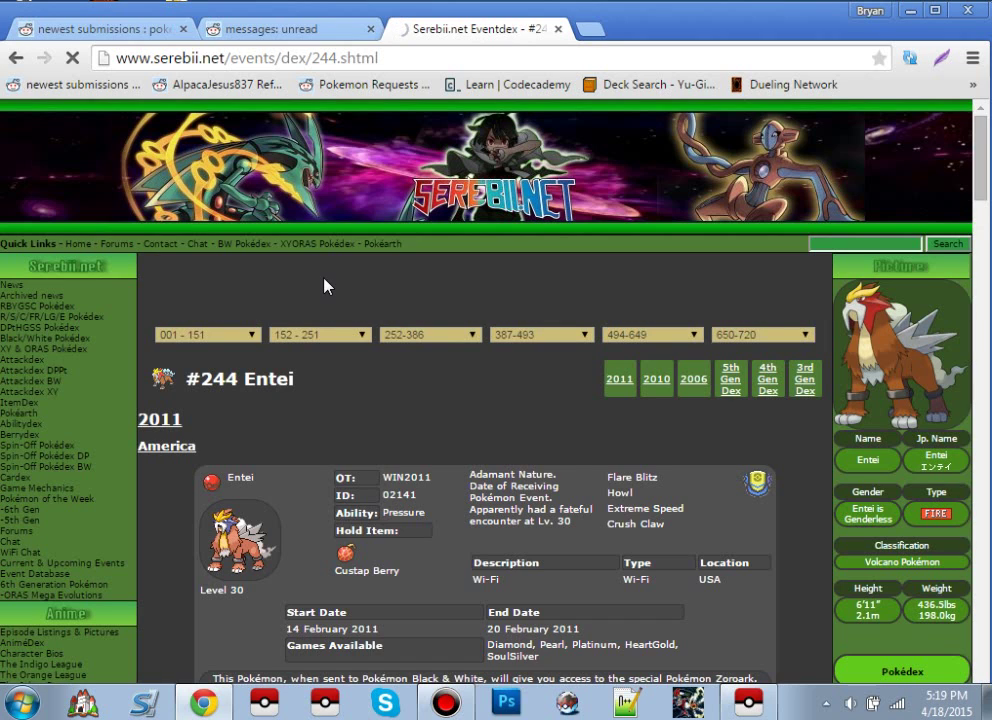
scroll(324, 287, down, 1)
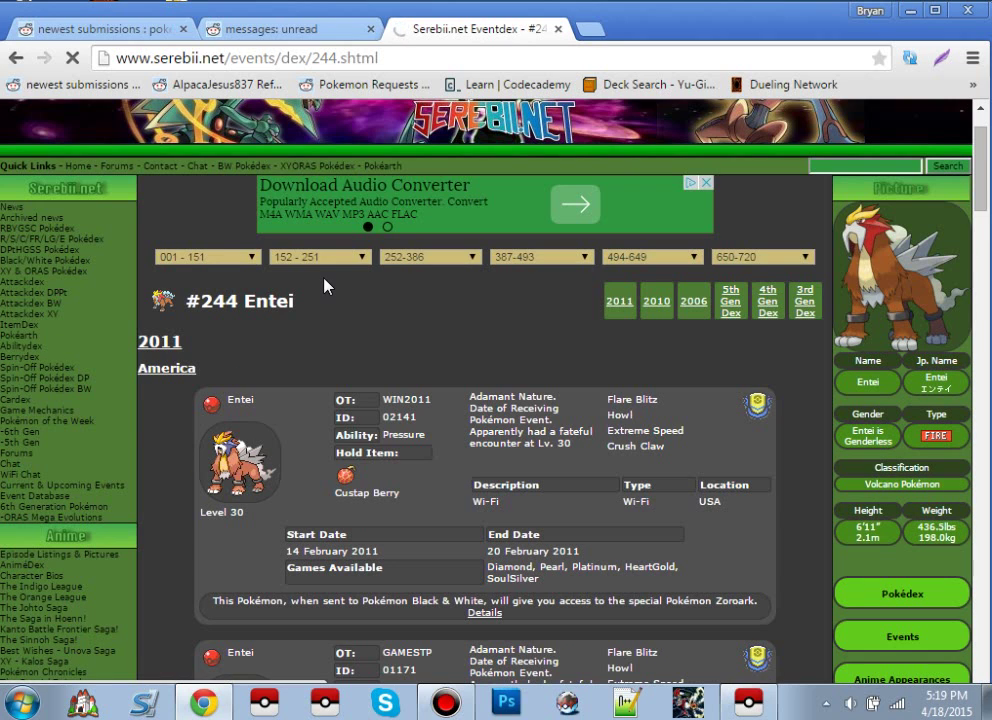
scroll(324, 287, down, 1)
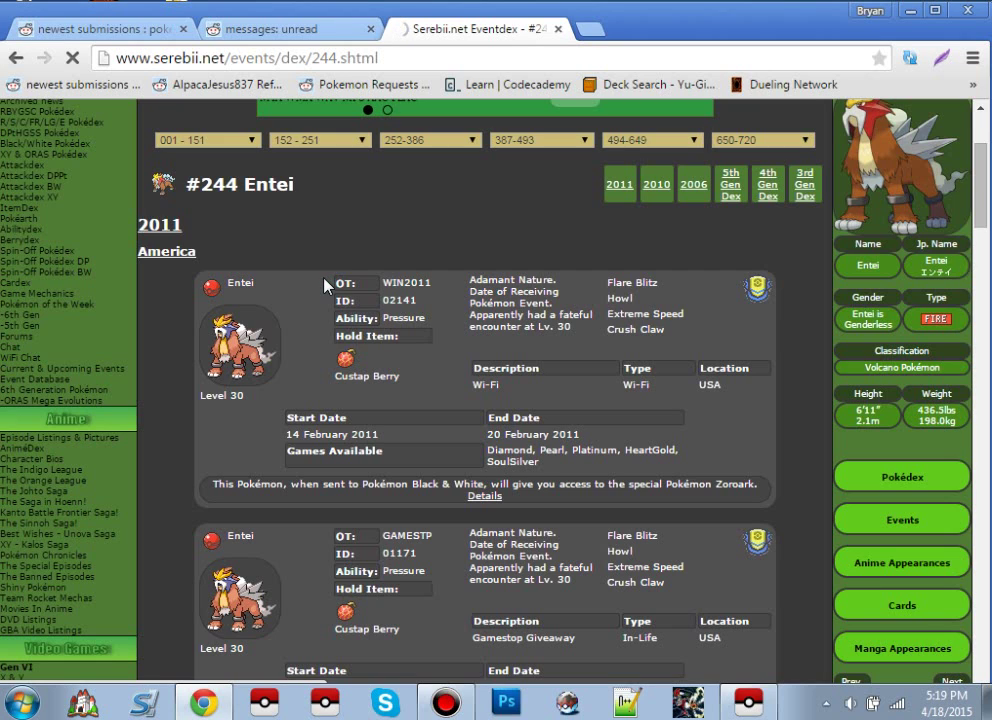
scroll(324, 287, down, 1)
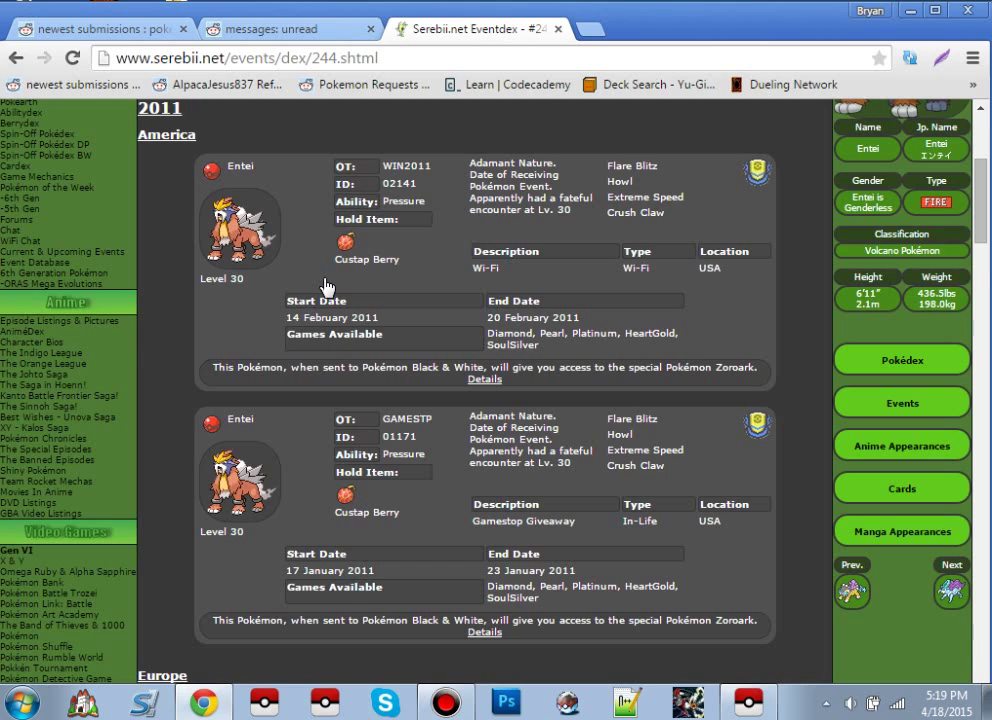
scroll(326, 285, down, 2)
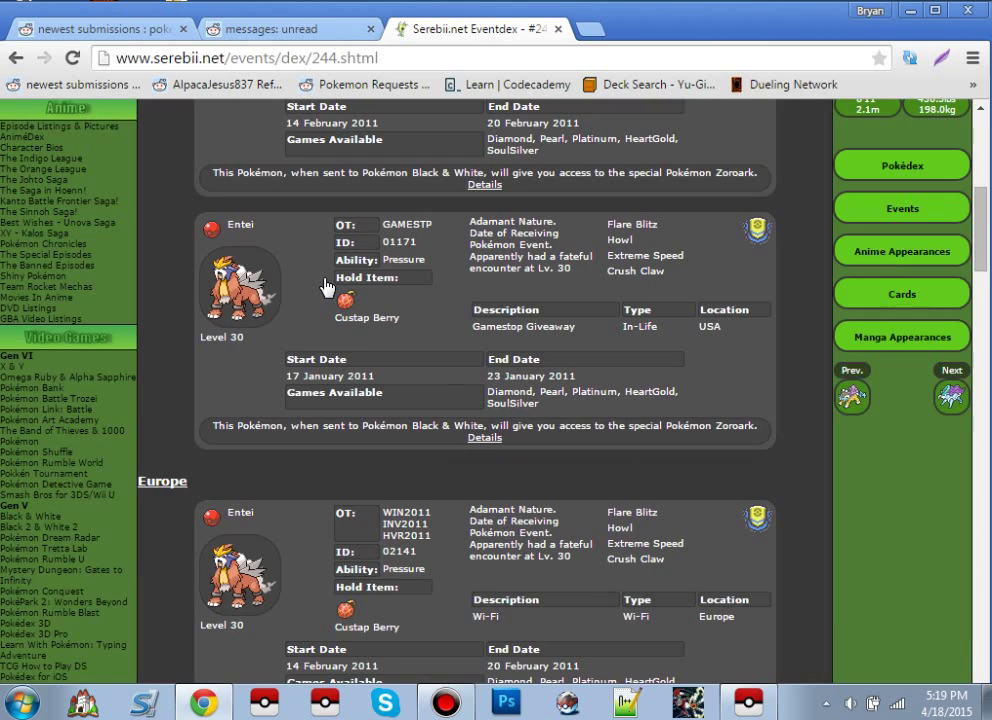
Search the Entei event page for "sacred" and for "extre", and close the page search.
click(572, 391)
key(ctrl+f)
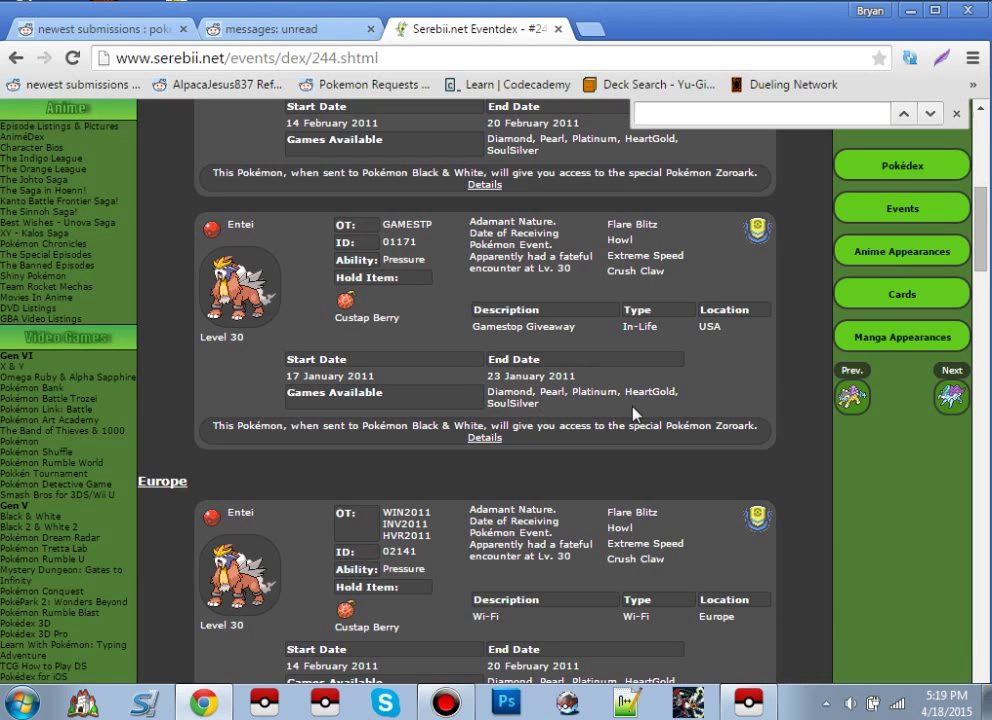
text(sacred)
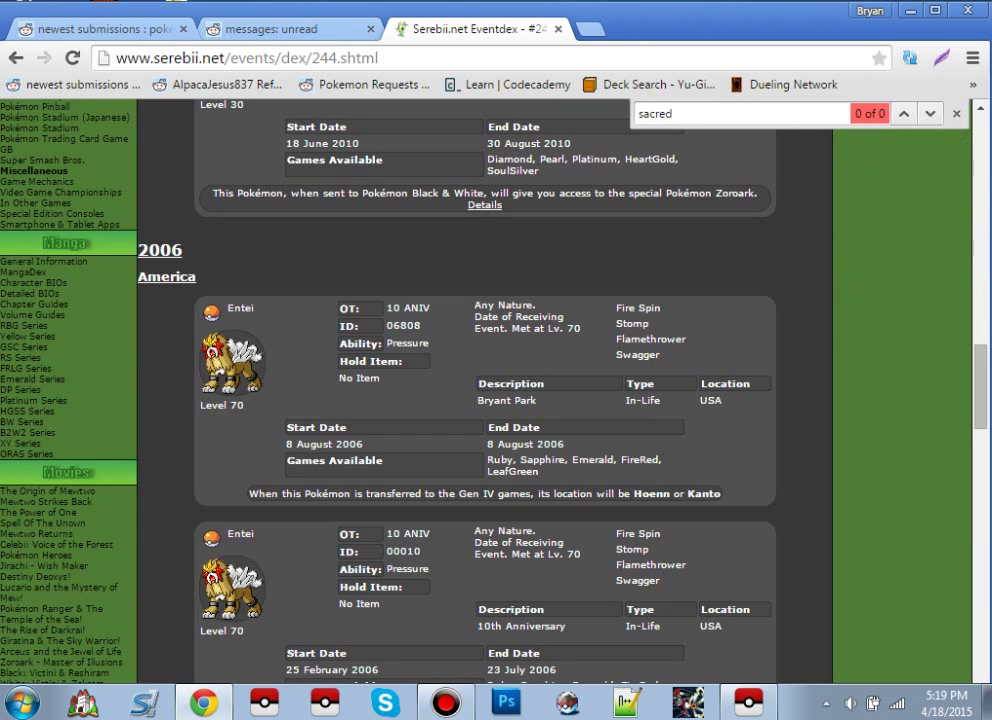
double_click(653, 114)
text(extr)
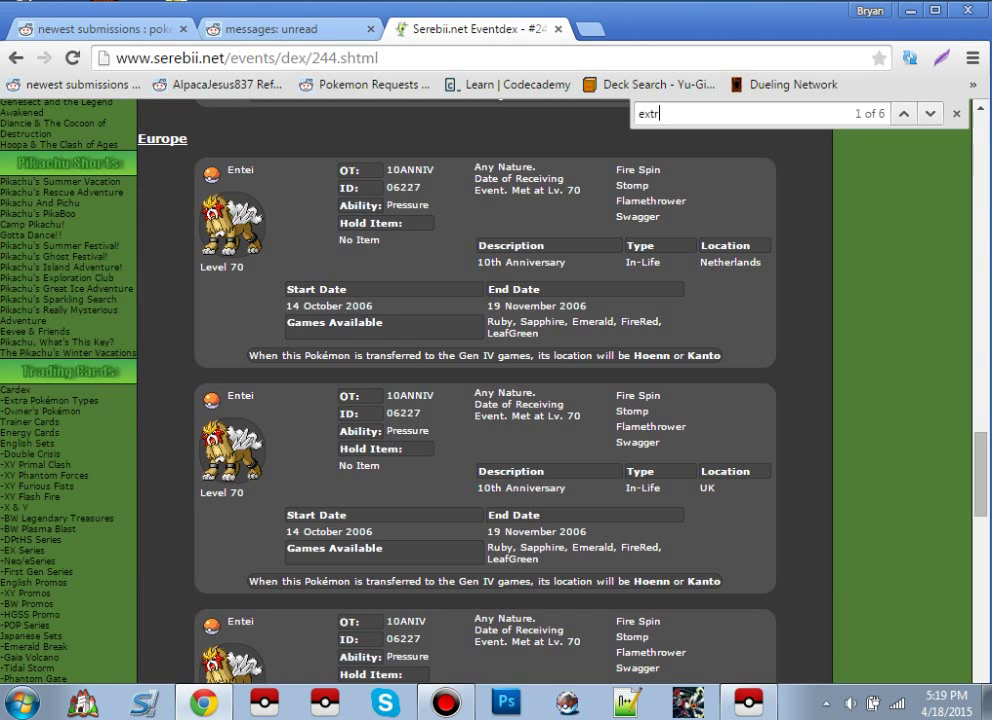
text(e)
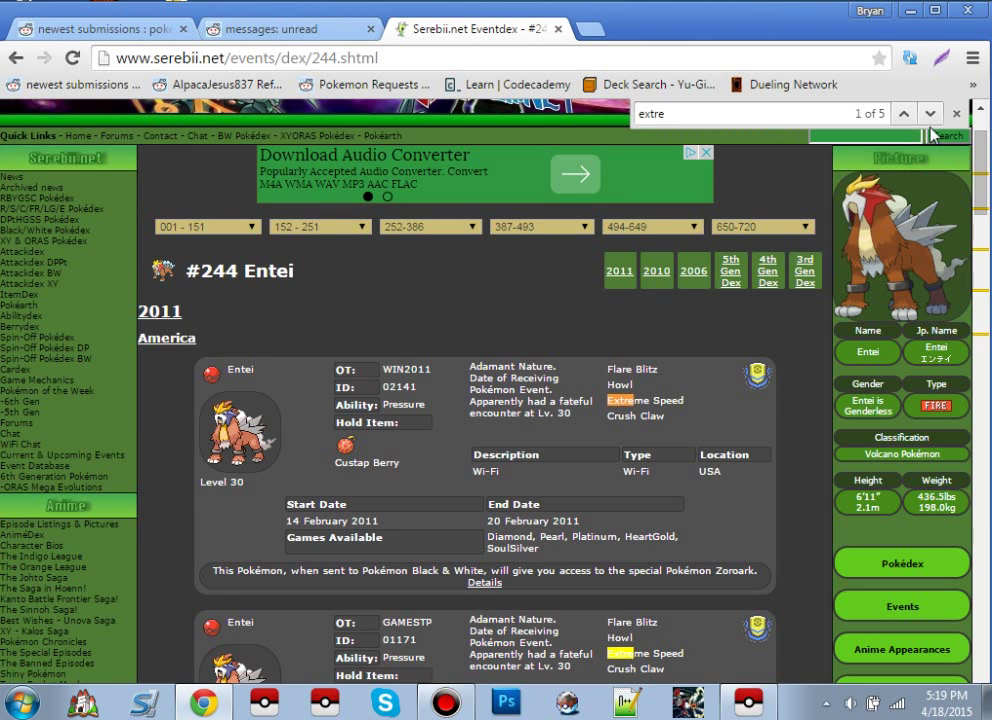
click(955, 116)
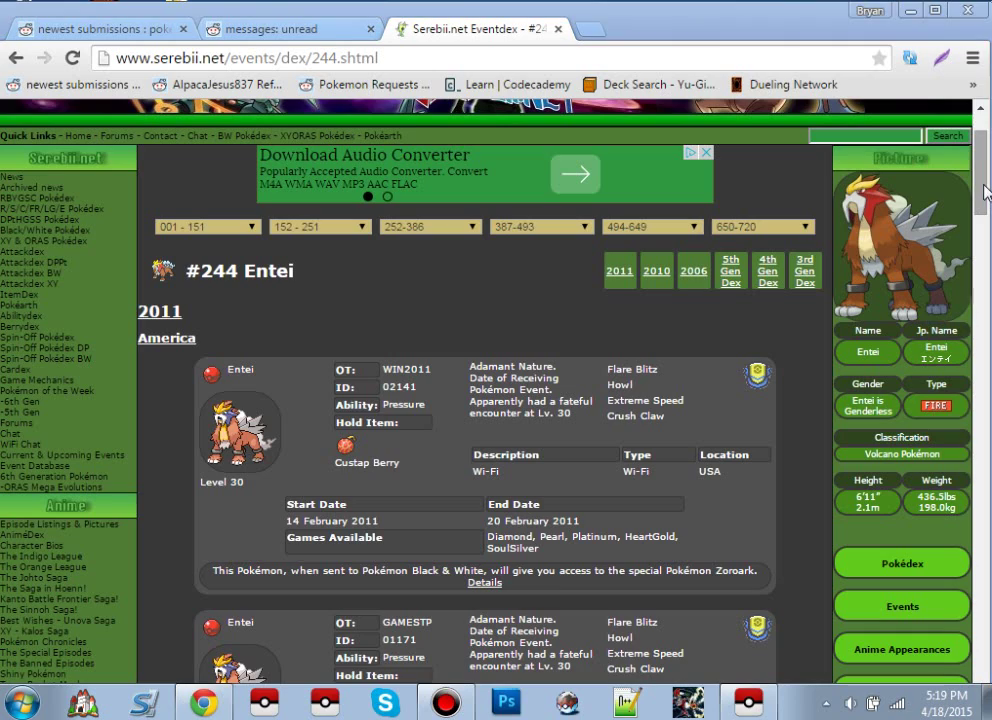
Open another browser tab and return to the Entei Eventdex page.
mouse_move(985, 192)
mouse_down()
mouse_move(985, 655)
mouse_move(985, 192)
mouse_up()
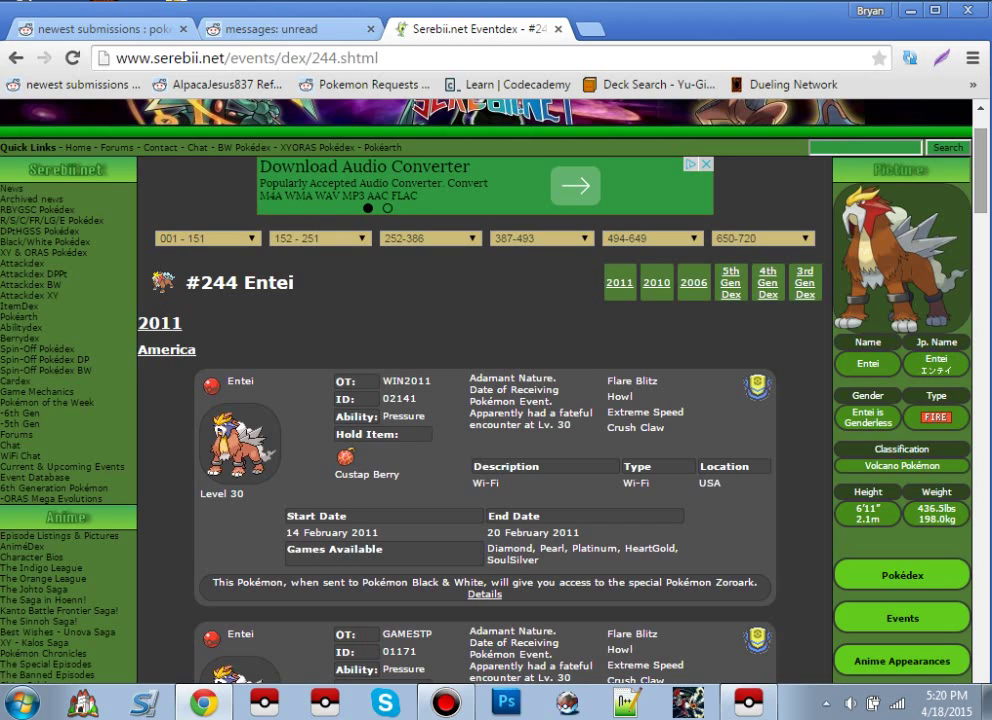
click(599, 38)
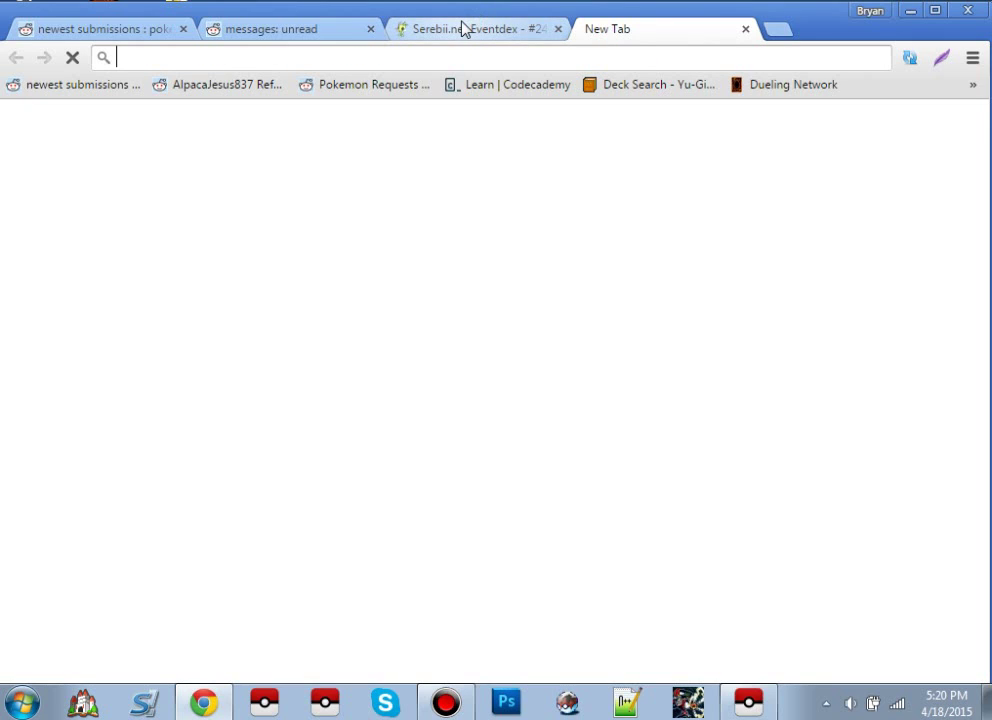
click(516, 57)
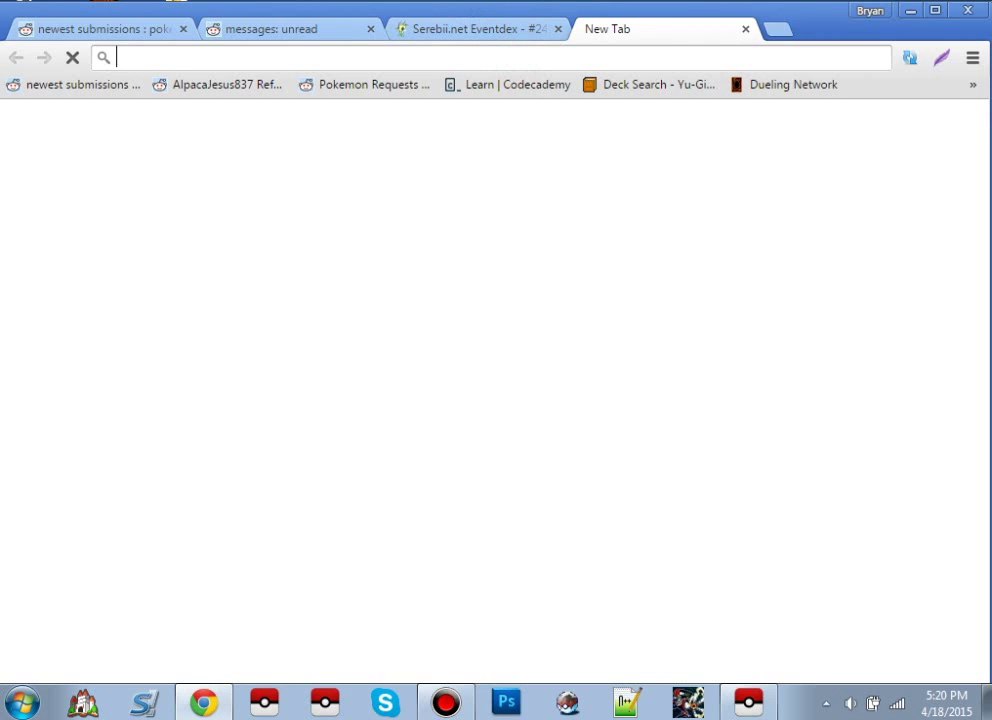
click(500, 33)
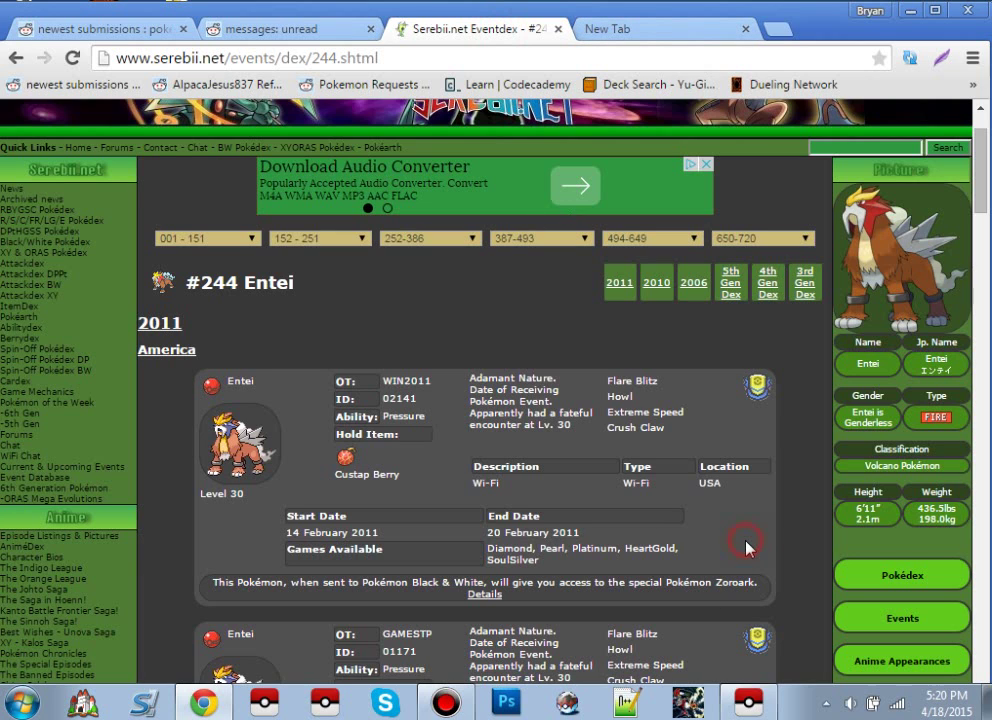
Examine the 2011 American Gamestop Giveaway Entei entry and highlight its OT field.
scroll(745, 545, down, 3)
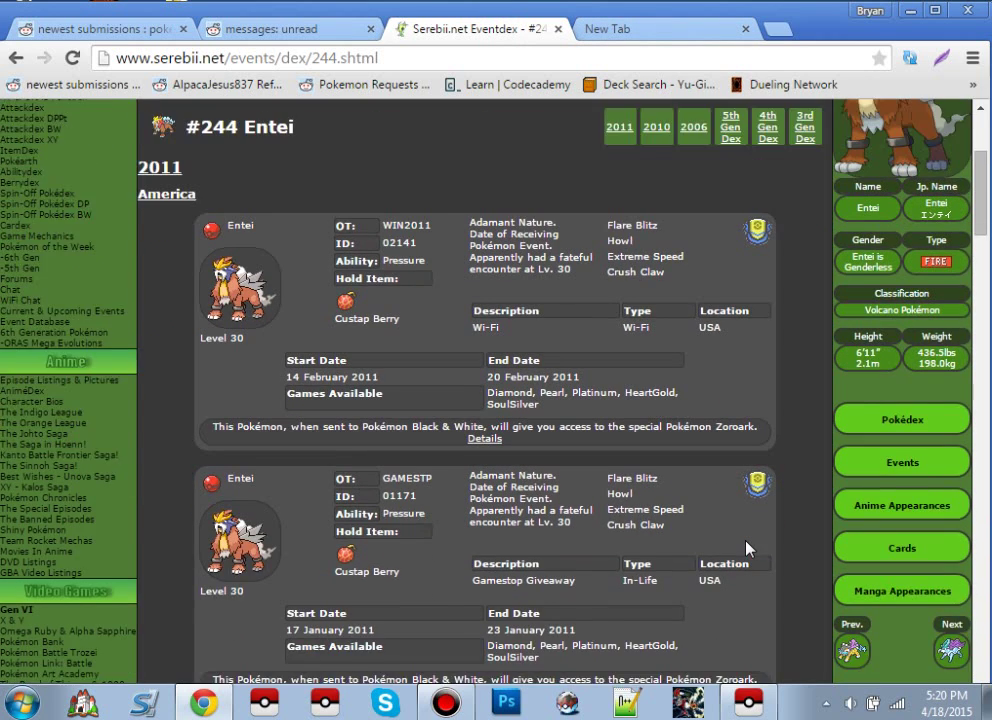
scroll(745, 545, down, 1)
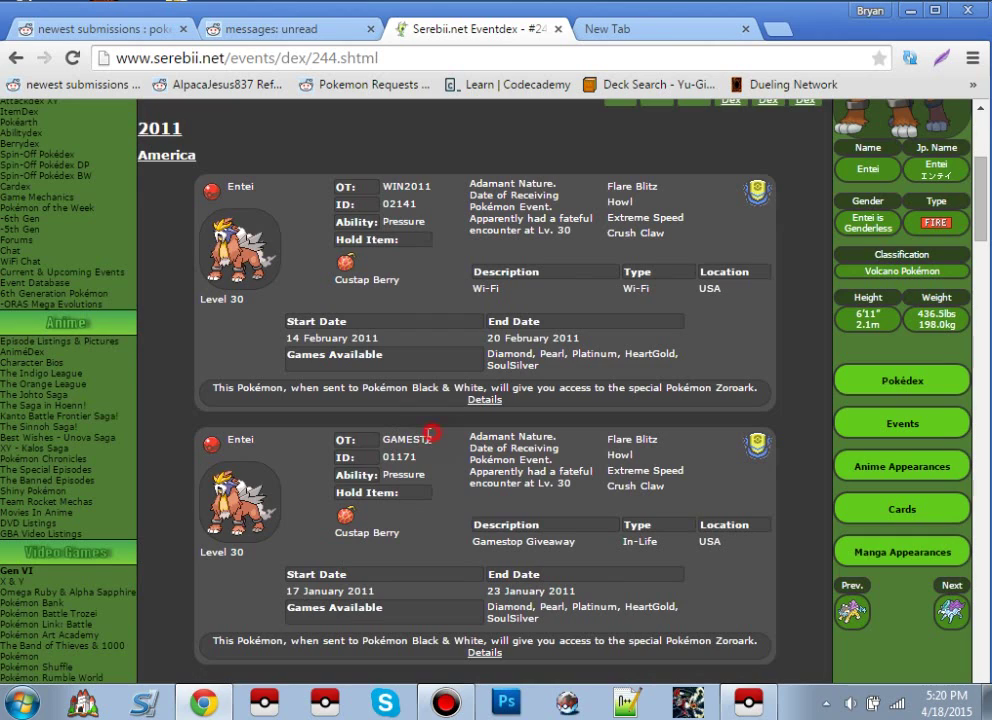
drag(433, 438, 384, 446)
click(439, 446)
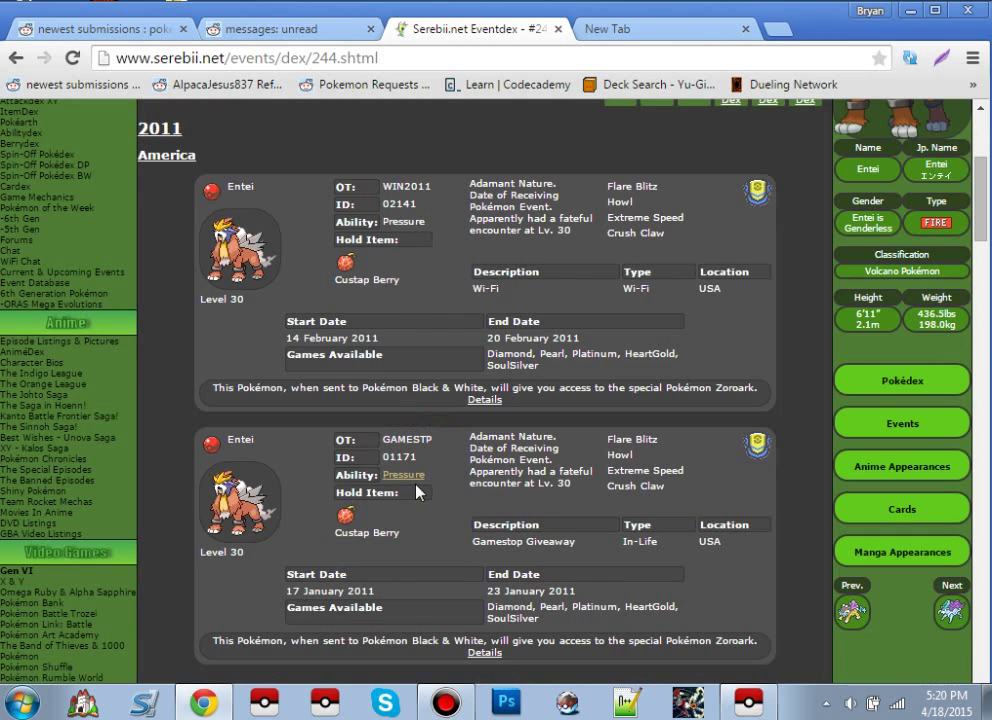
click(687, 703)
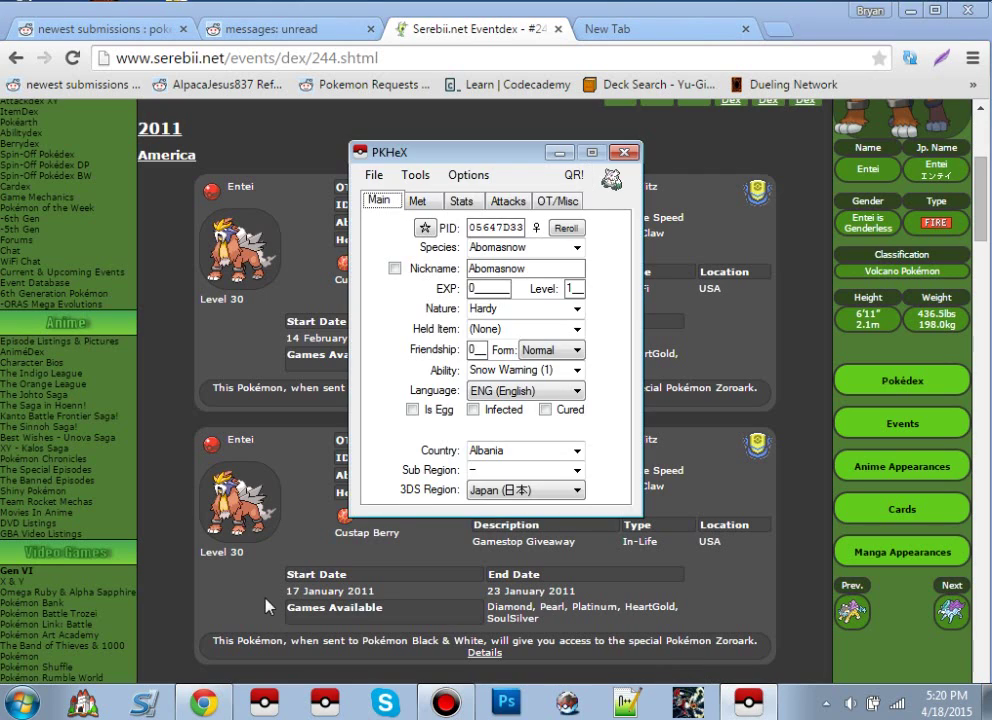
click(210, 470)
drag(431, 438, 383, 440)
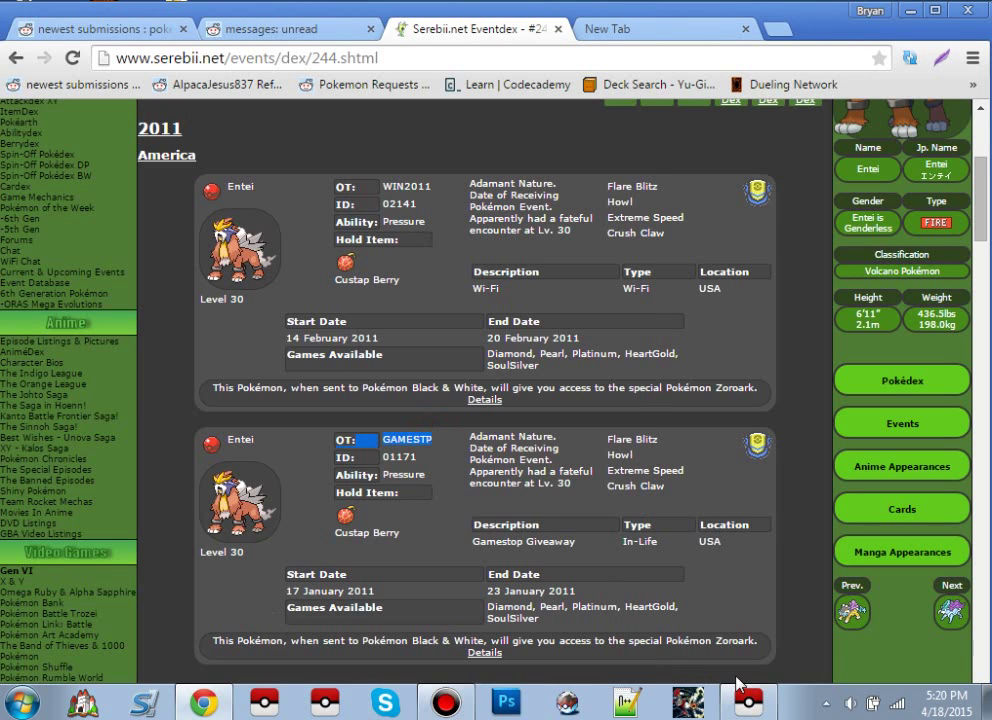
Switch to PKHeX, examine the TID field in the trainer information, and return to the Entei event page in Chrome.
mouse_move(755, 714)
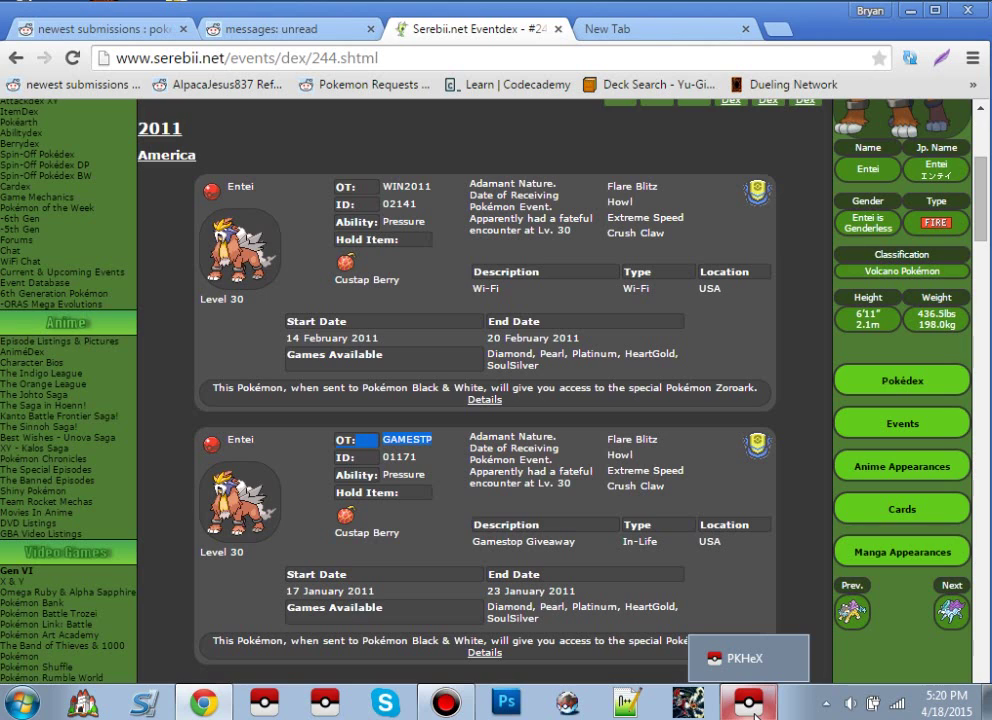
click(752, 658)
click(746, 571)
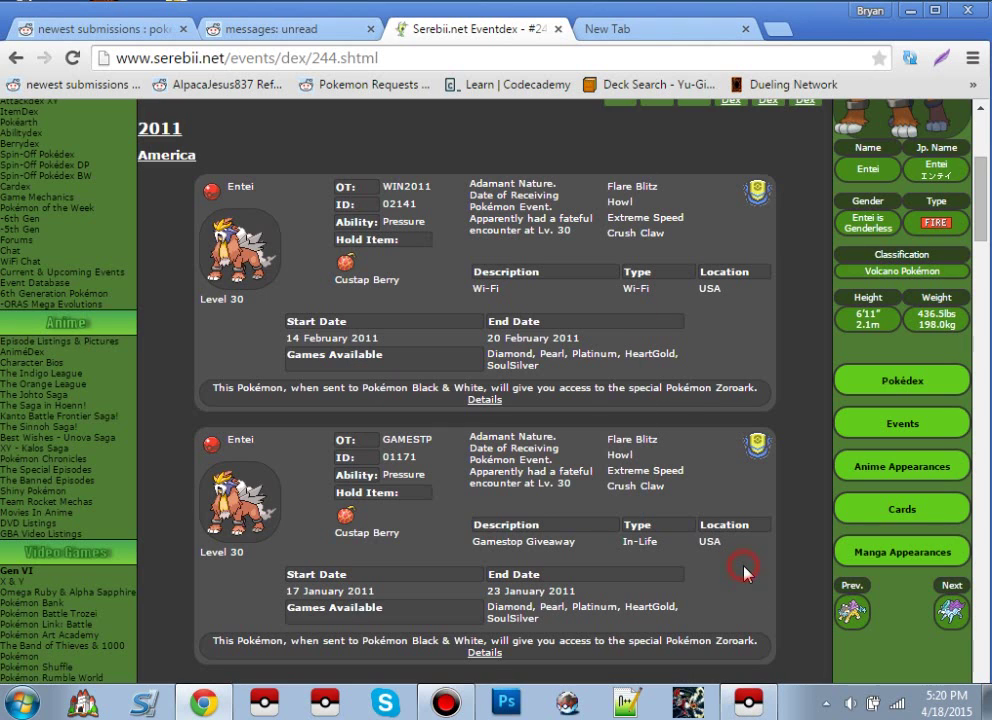
key(alt+Tab)
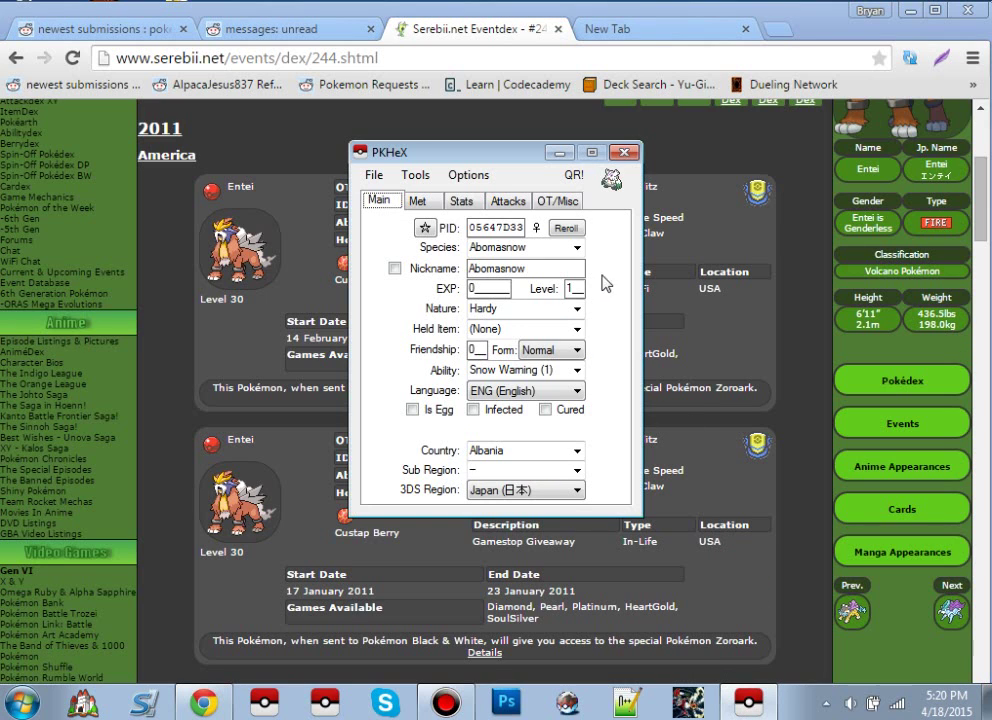
click(547, 203)
double_click(466, 252)
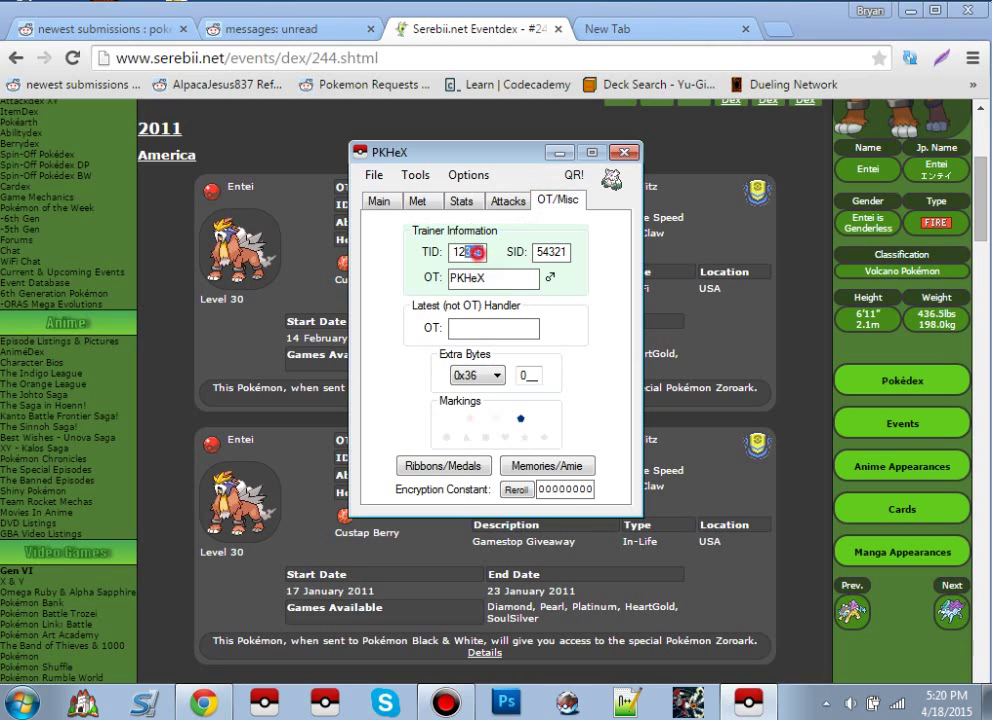
click(718, 455)
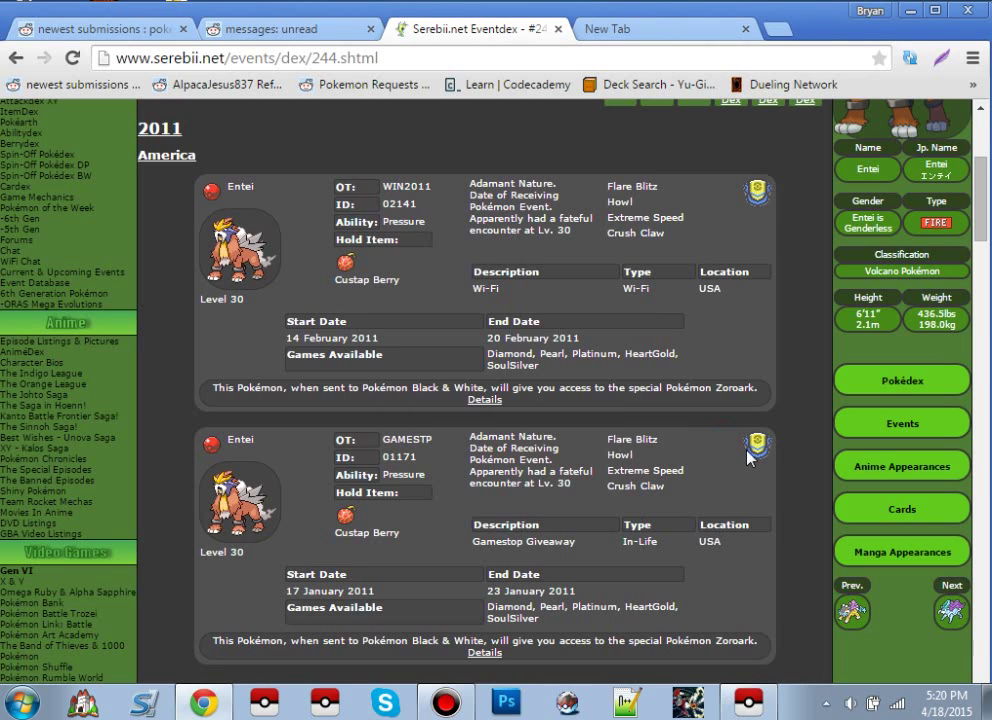
mouse_move(754, 456)
drag(744, 601, 727, 500)
click(727, 500)
drag(410, 527, 470, 520)
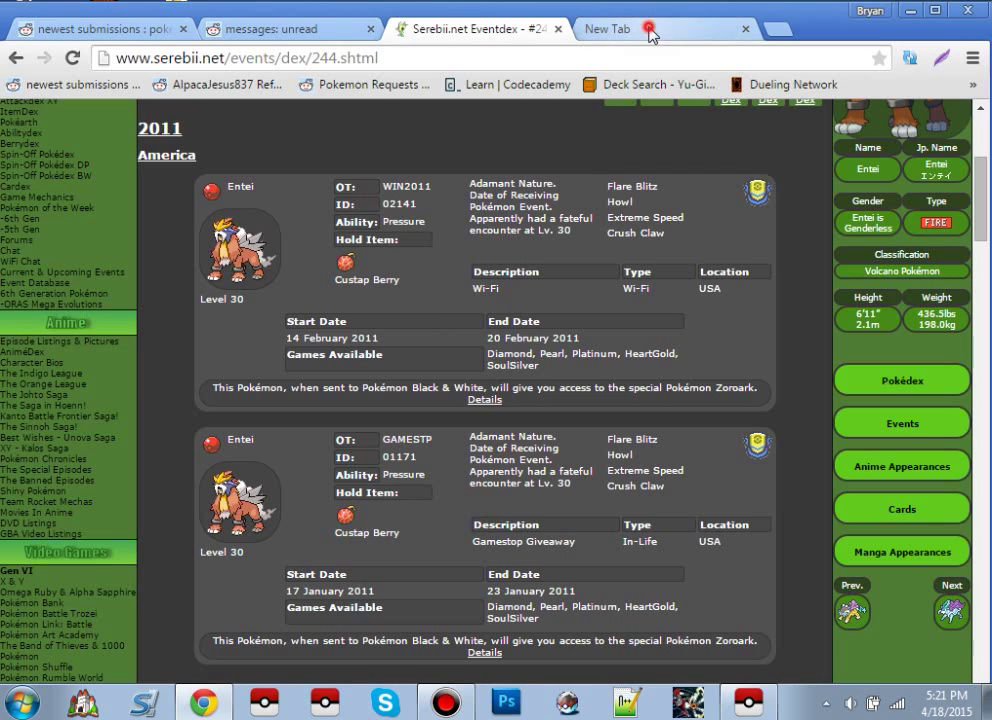
Search Google for "gamestop entei event .pkm" in the empty browser tab.
click(680, 29)
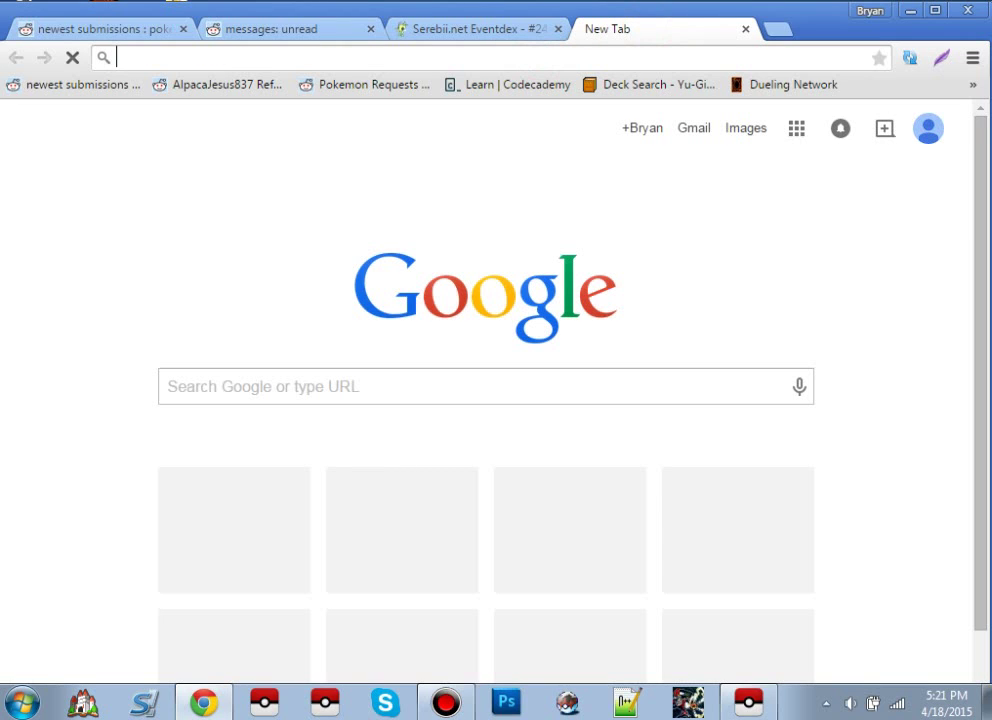
text(gamestop )
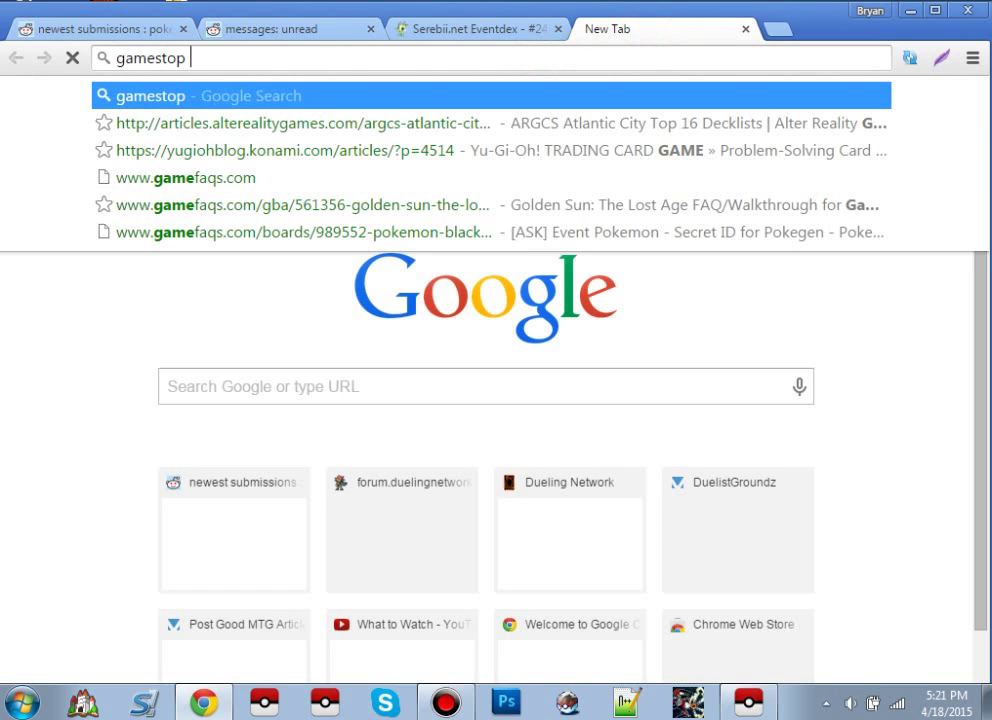
text(entei)
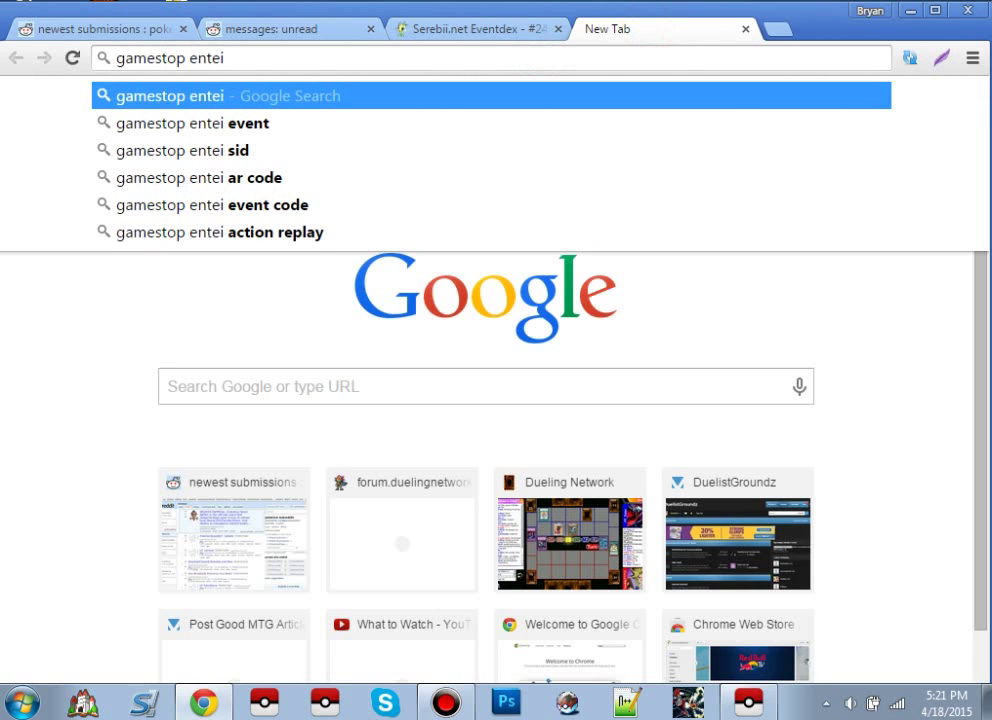
text( ev)
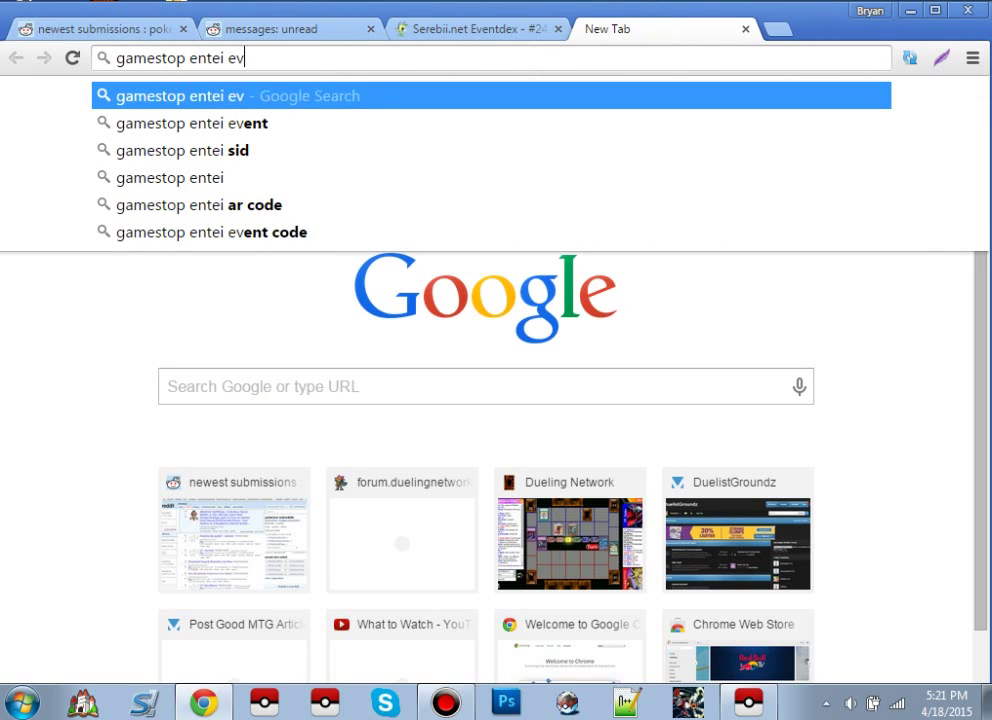
text(ent .pk)
key(BackSpace)
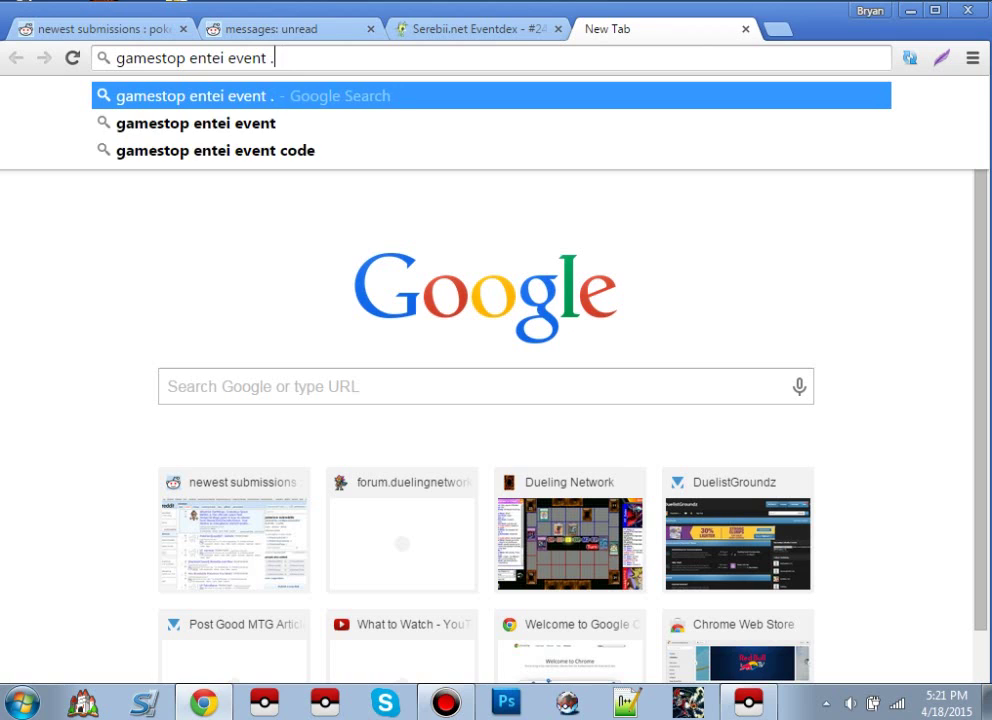
text(pk)
key(Return)
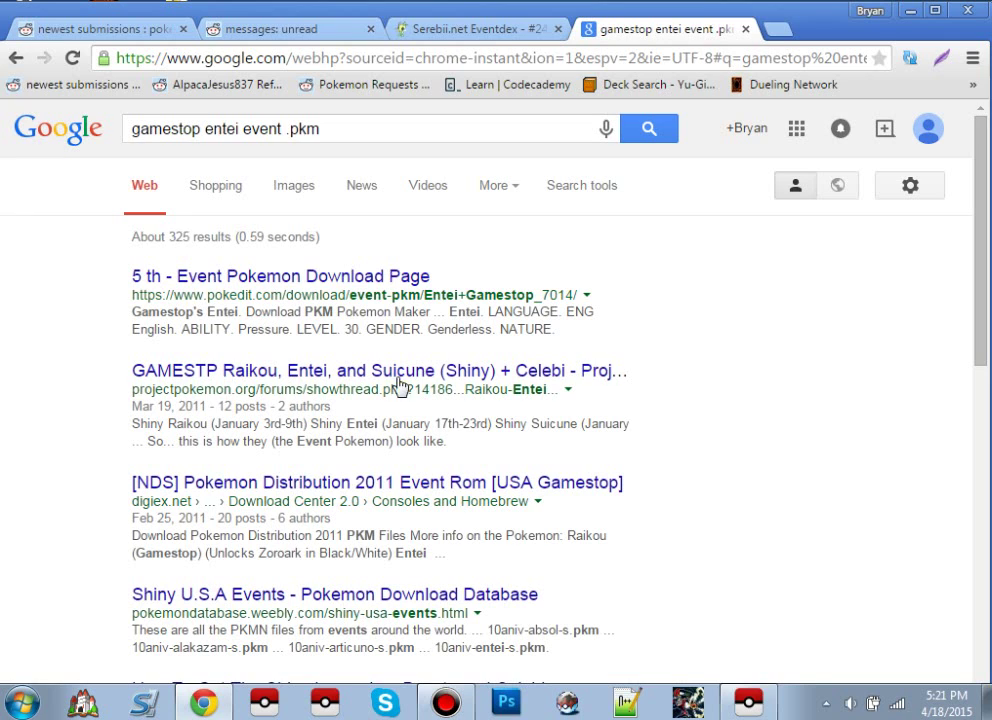
Open the PokEdit event download page for Gamestop's Entei from the search results.
click(752, 700)
click(793, 447)
click(387, 277)
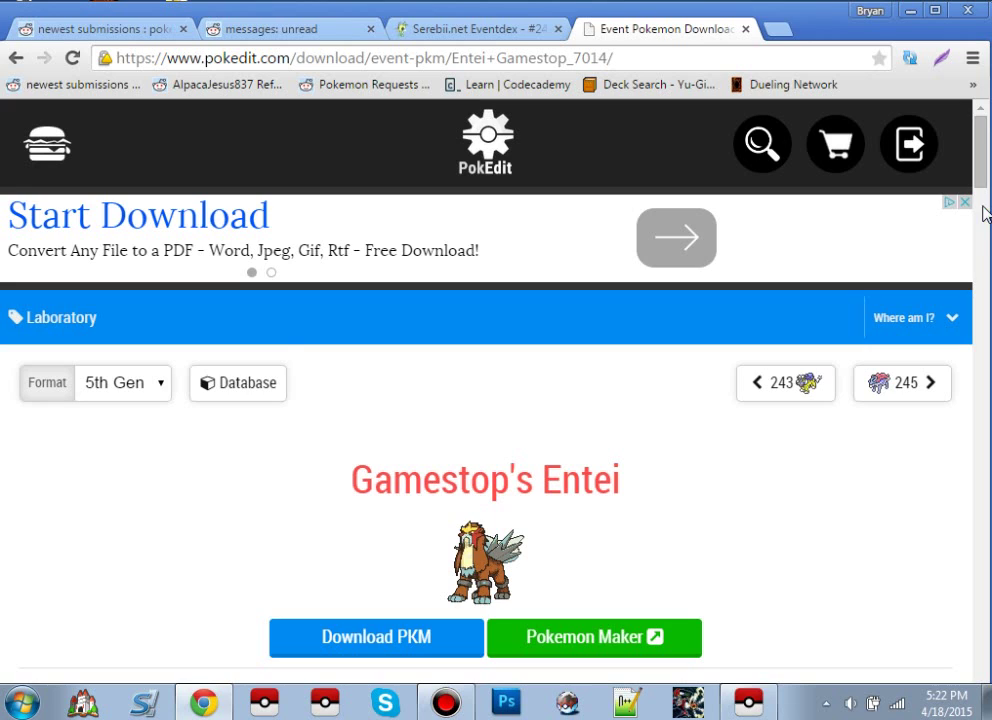
Examine the basic details, moves, stats and memo info of Gamestop's Entei on the PokEdit page.
scroll(984, 212, down, 3)
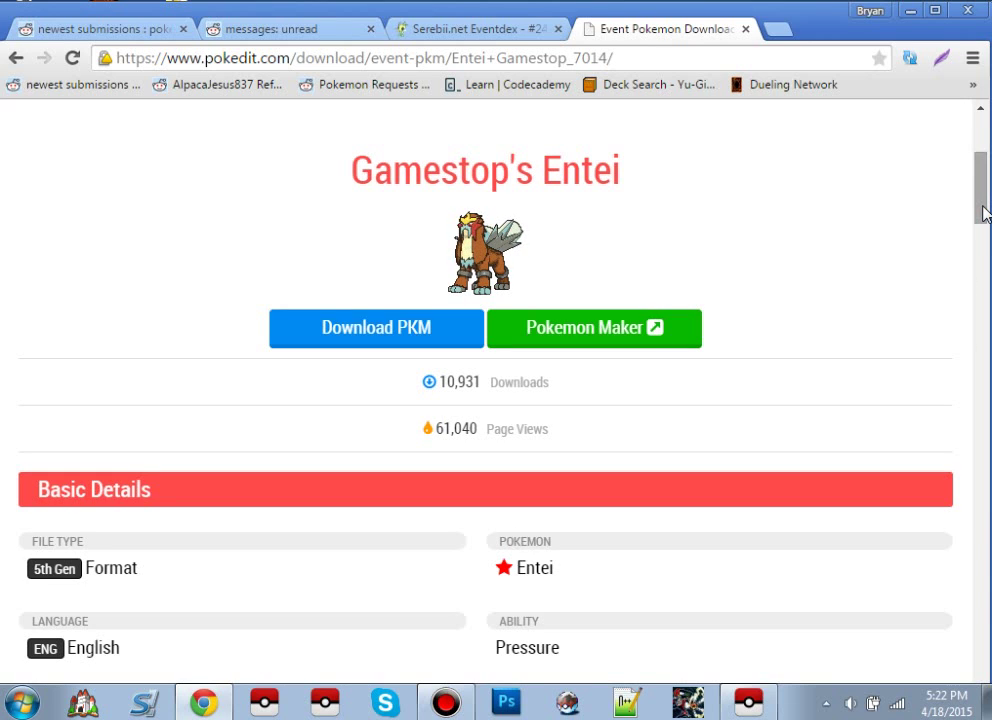
scroll(982, 206, down, 3)
scroll(485, 400, down, 4)
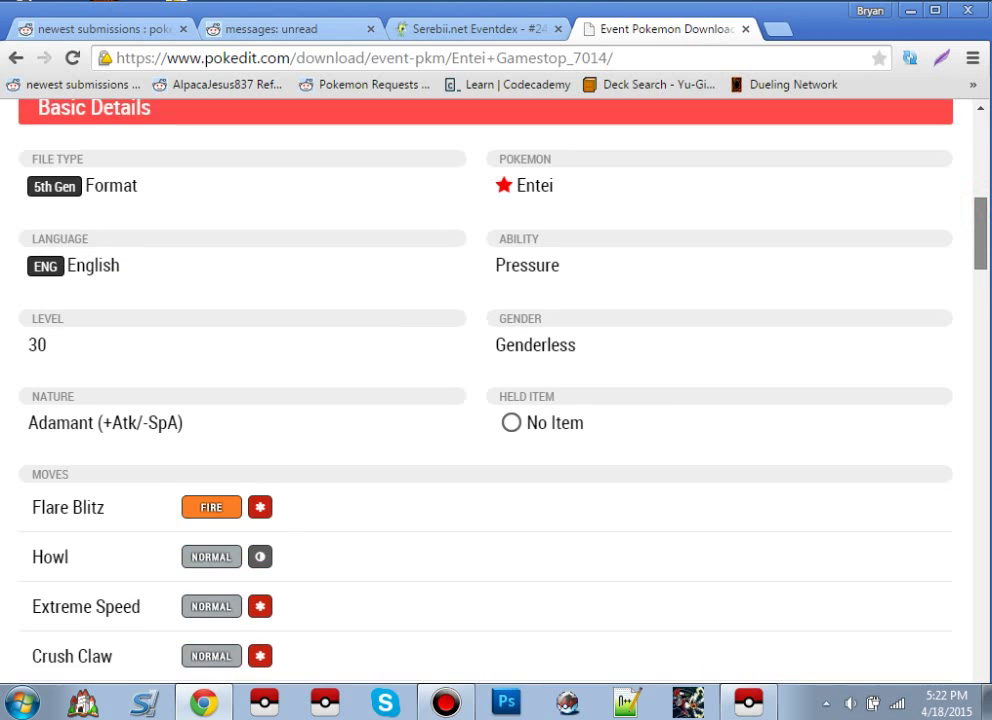
scroll(485, 400, up, 7)
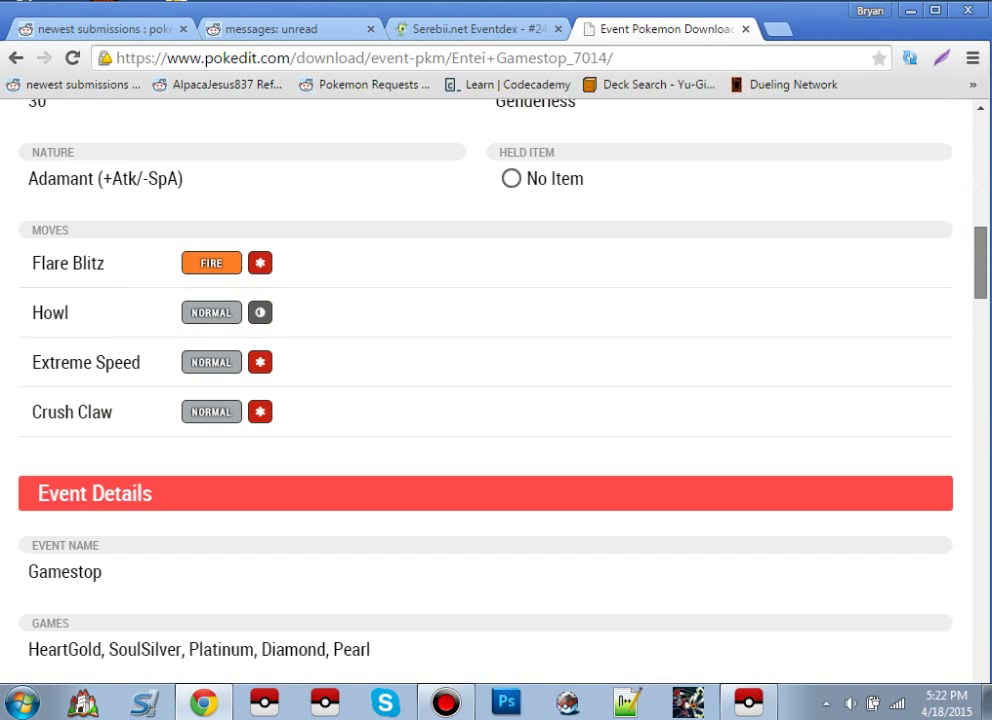
scroll(485, 400, down, 18)
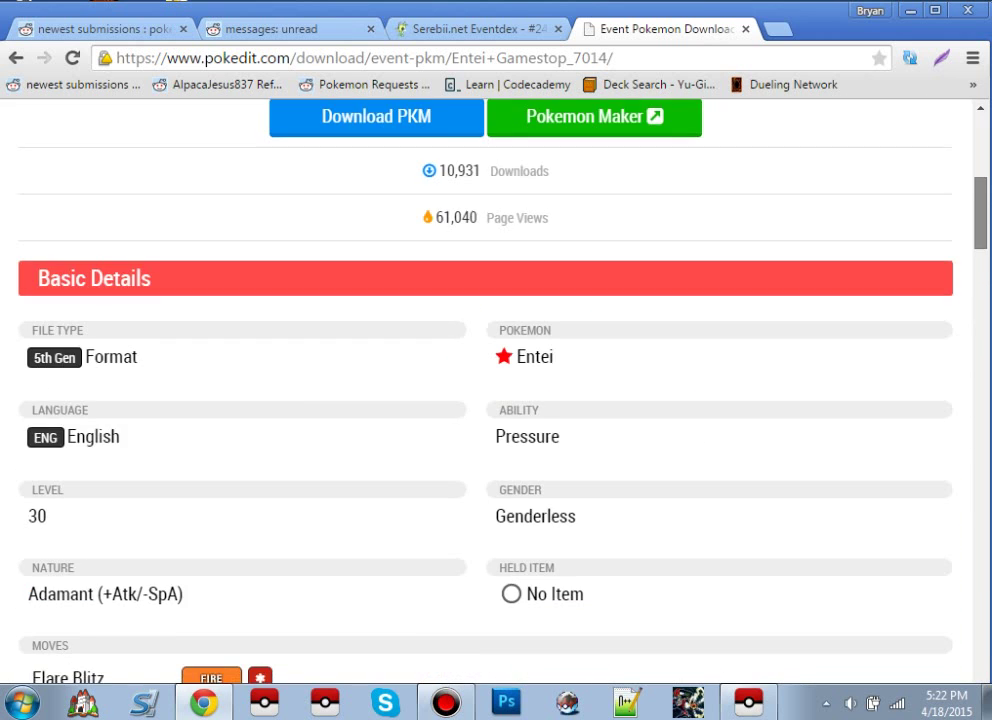
scroll(981, 380, up, 2)
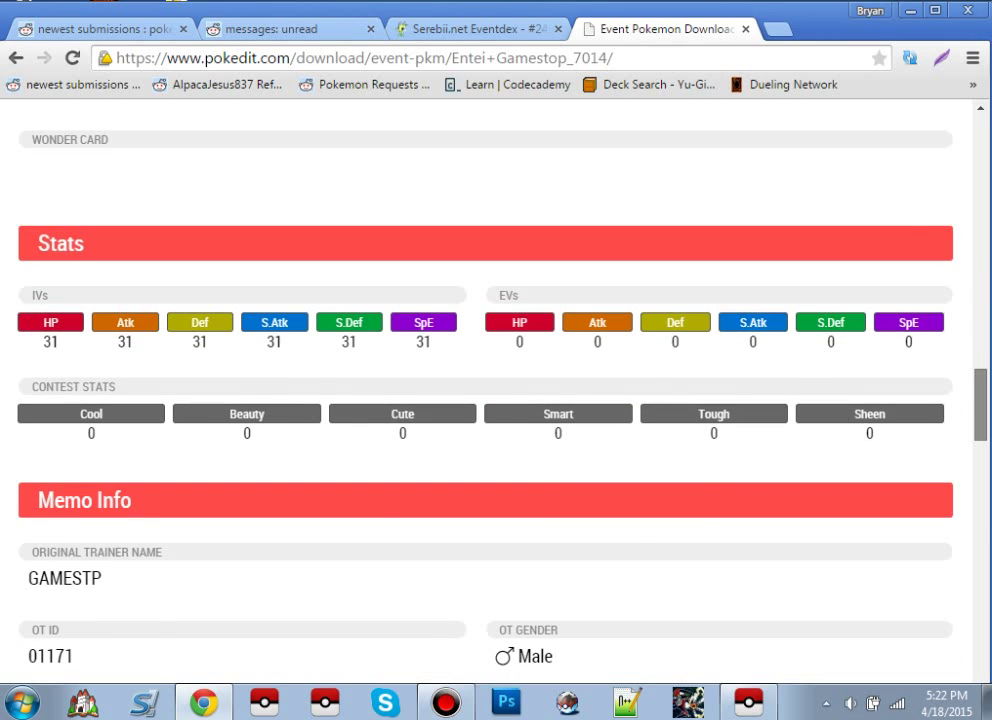
drag(984, 360, 981, 140)
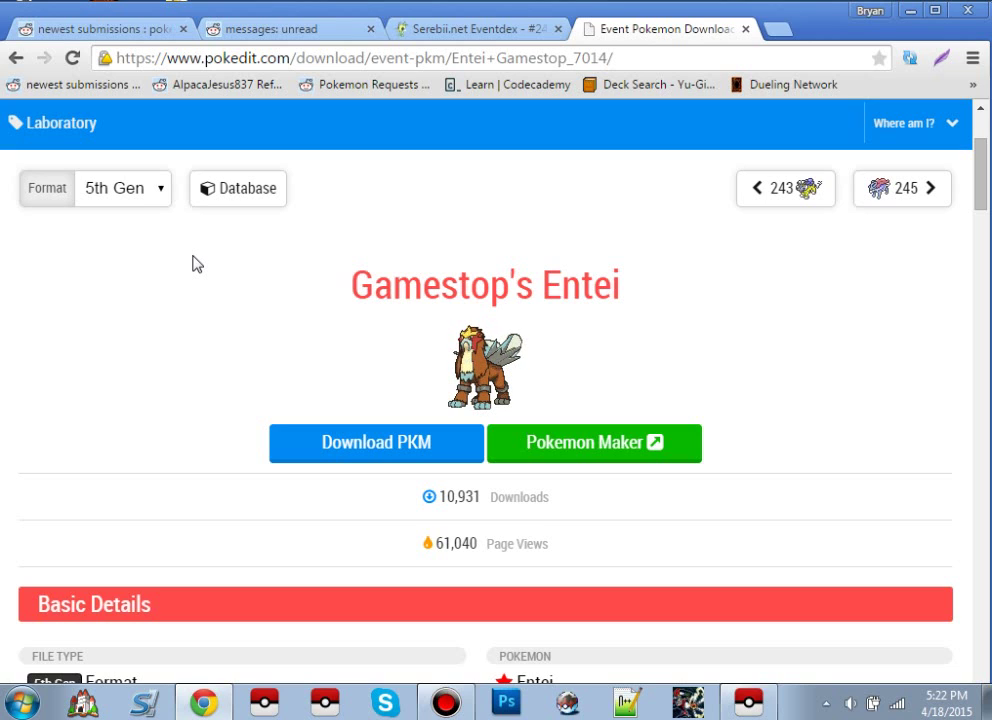
Download the PKM file of Gamestop's Entei to the desktop as Entei_Gamestop.pkm and show the desktop.
click(365, 446)
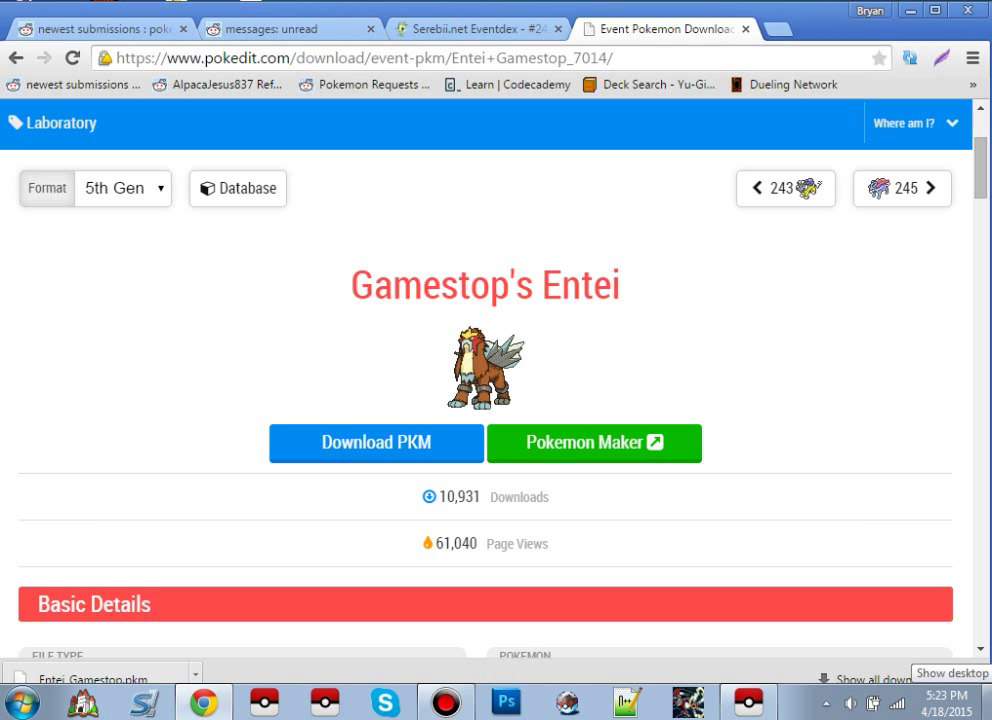
click(145, 192)
click(331, 207)
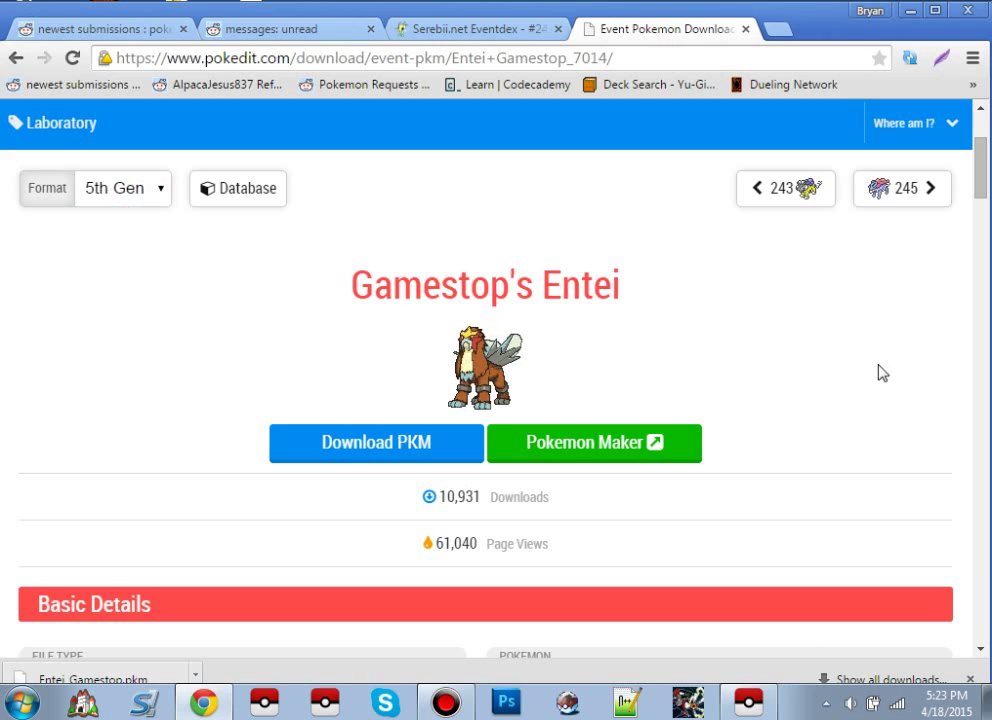
click(988, 702)
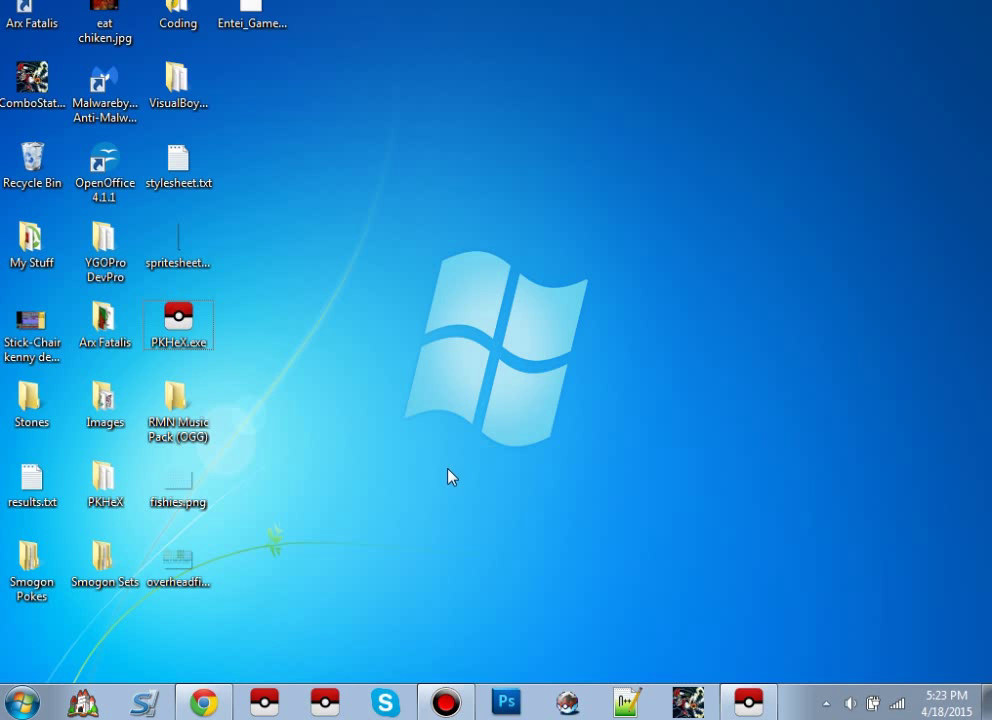
click(204, 702)
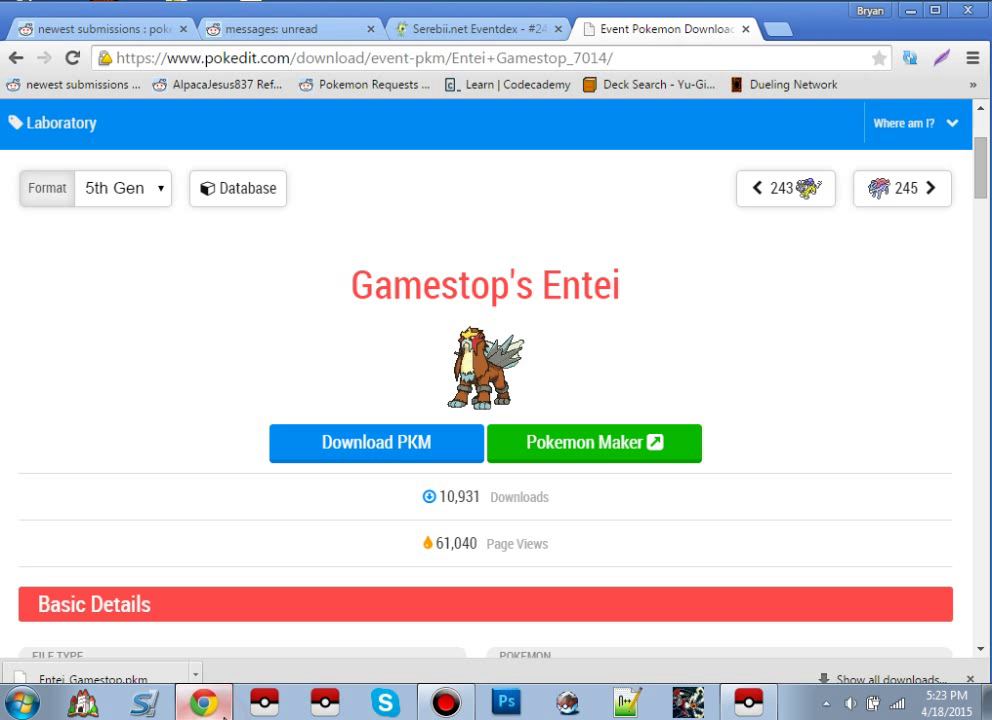
click(988, 702)
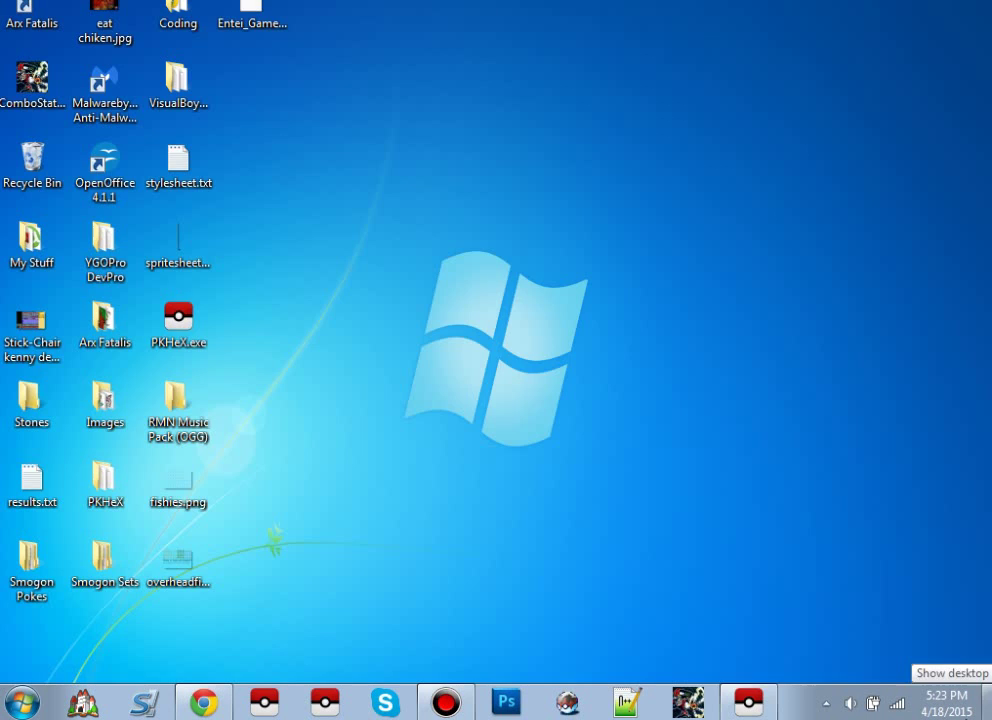
Switch to PKHeX, move its window away from the desktop files, and show the main Pokémon data.
click(770, 704)
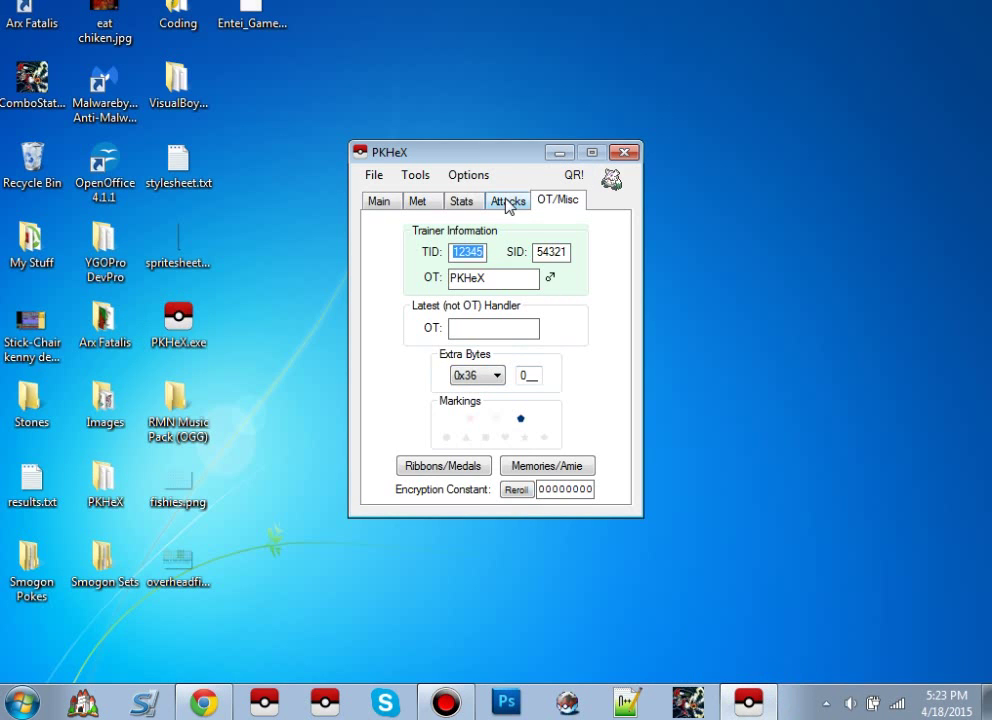
drag(511, 152, 625, 105)
click(412, 91)
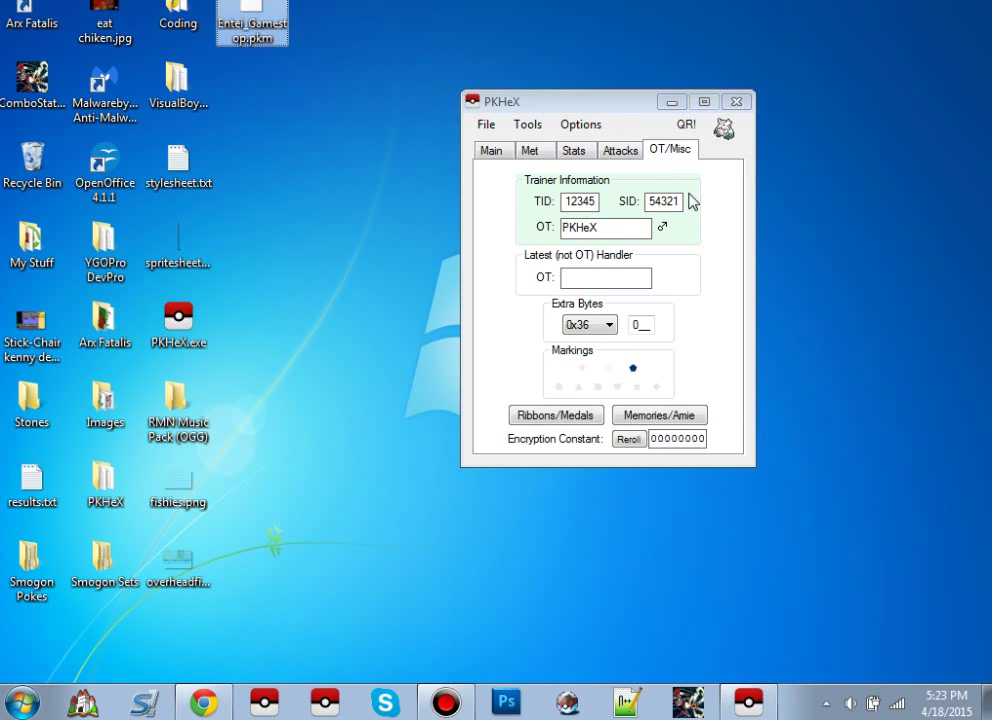
click(491, 150)
drag(253, 15, 366, 210)
drag(195, 238, 299, 96)
click(300, 98)
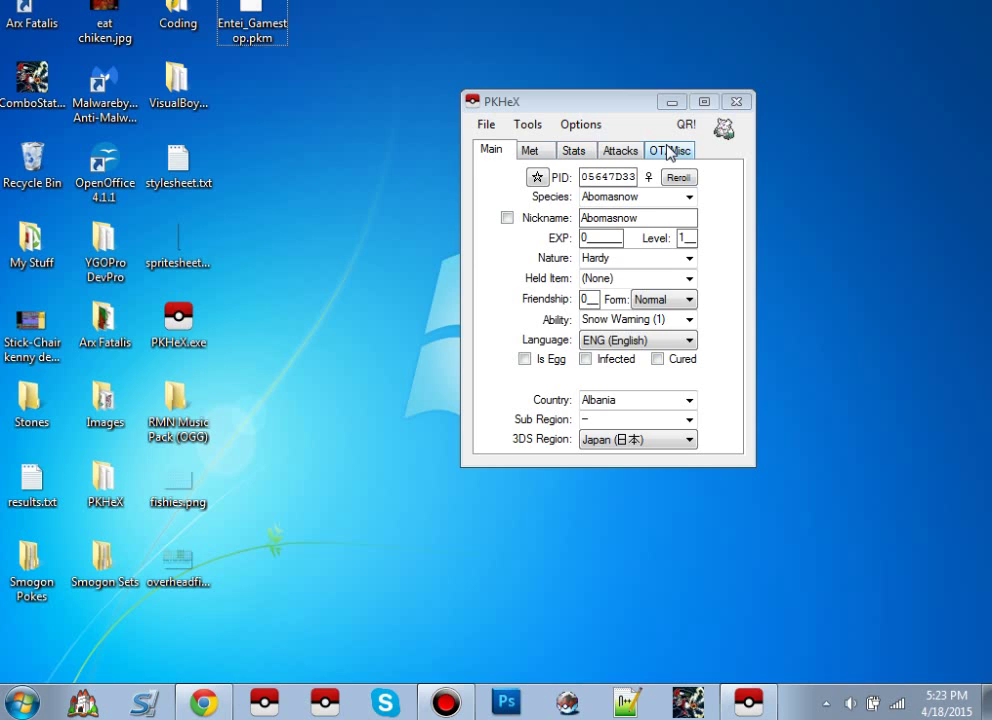
click(616, 151)
click(548, 148)
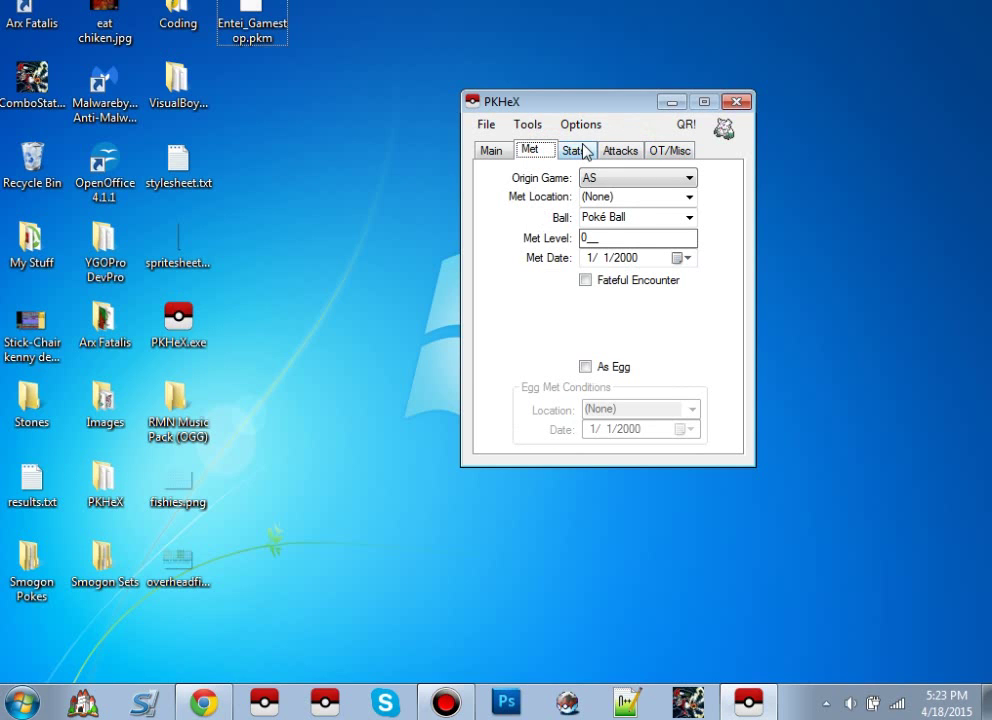
click(486, 153)
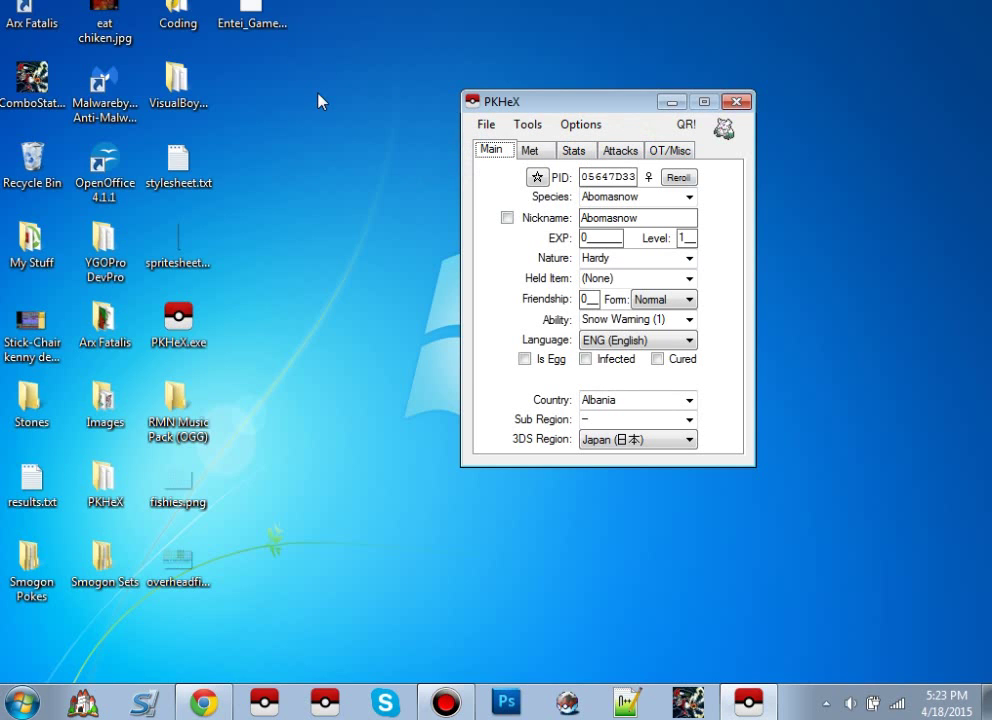
drag(250, 25, 268, 37)
right_click(266, 34)
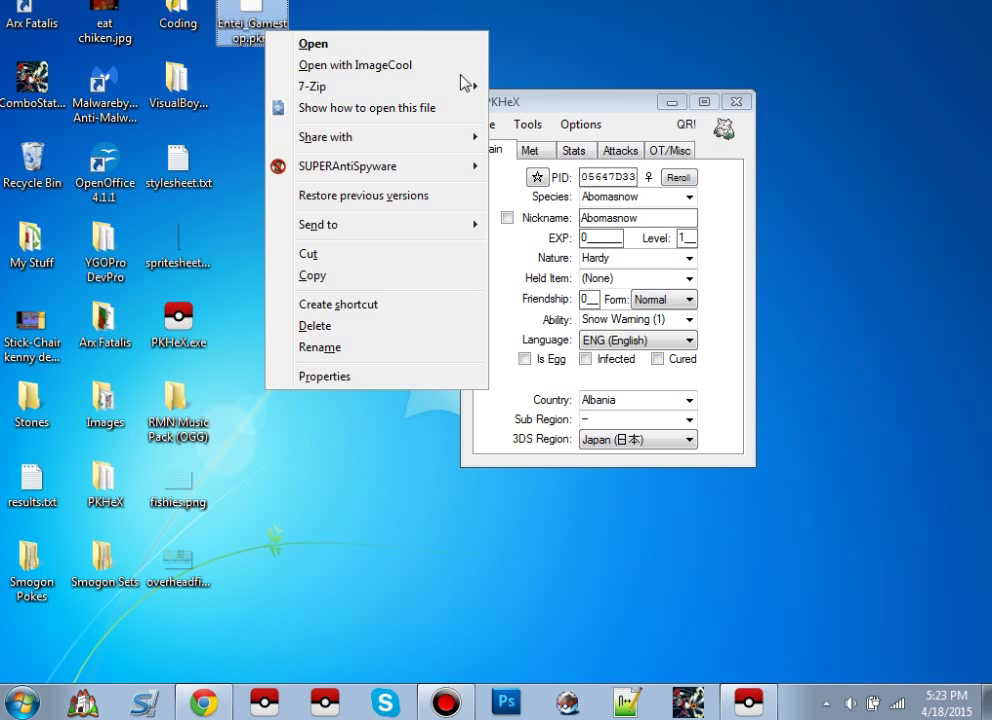
click(525, 60)
Load Entei_Gamestop.pkm from the desktop into PKHeX.
drag(276, 22, 436, 148)
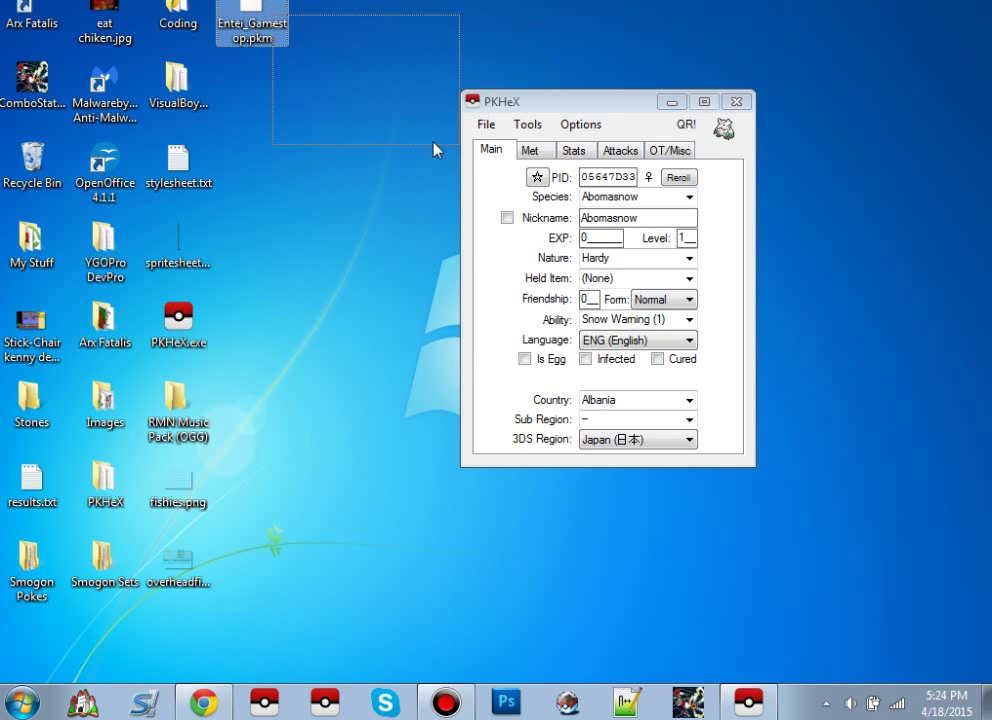
click(494, 124)
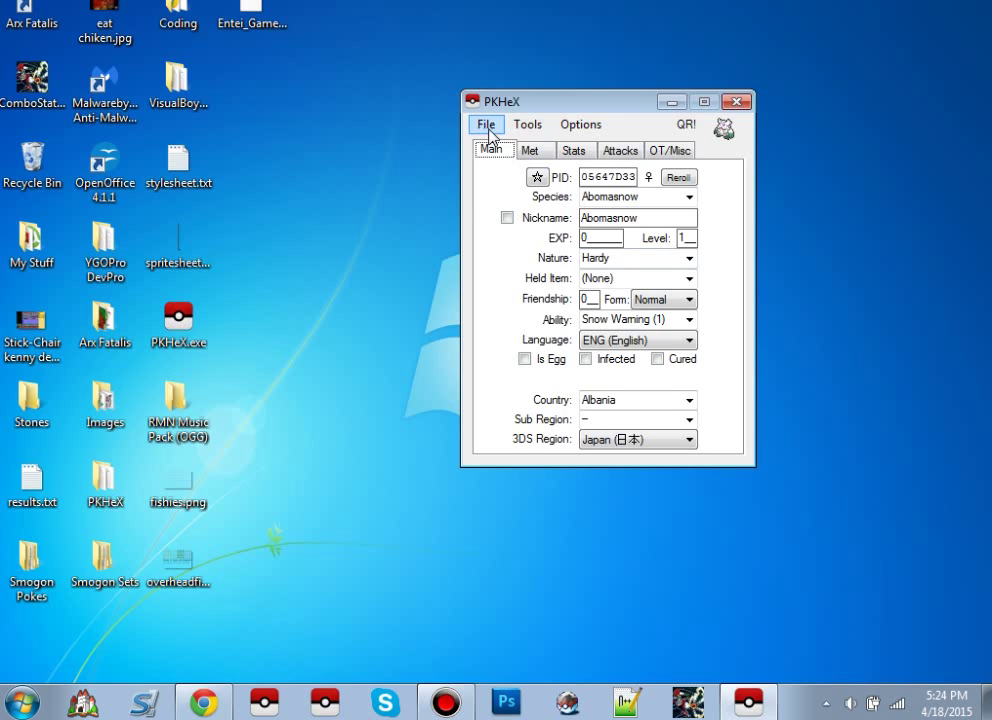
click(490, 133)
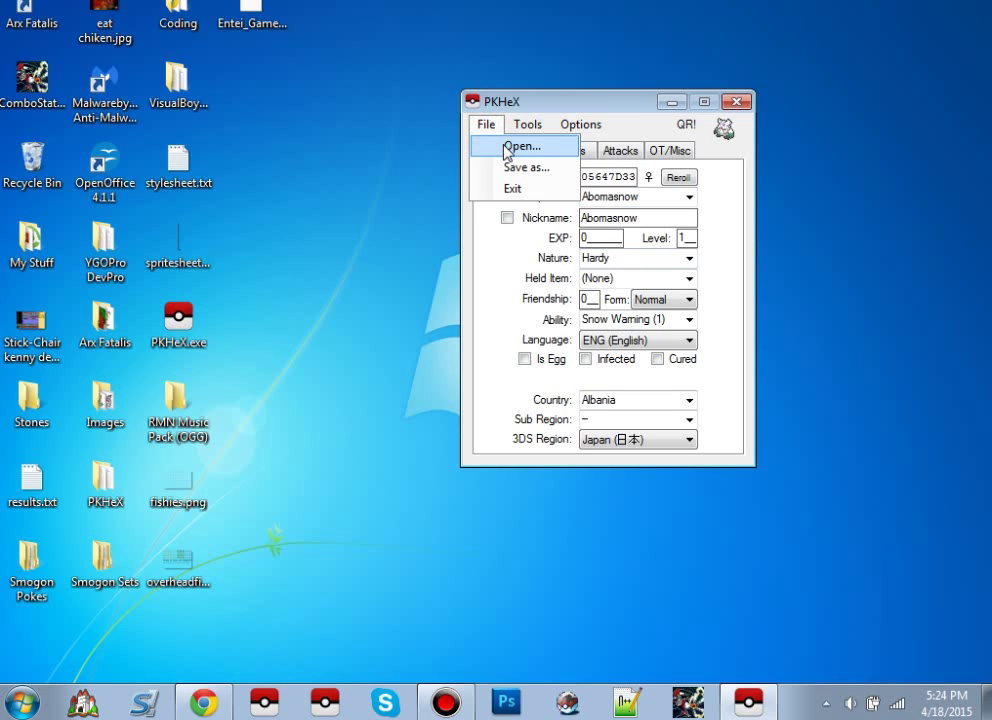
click(339, 73)
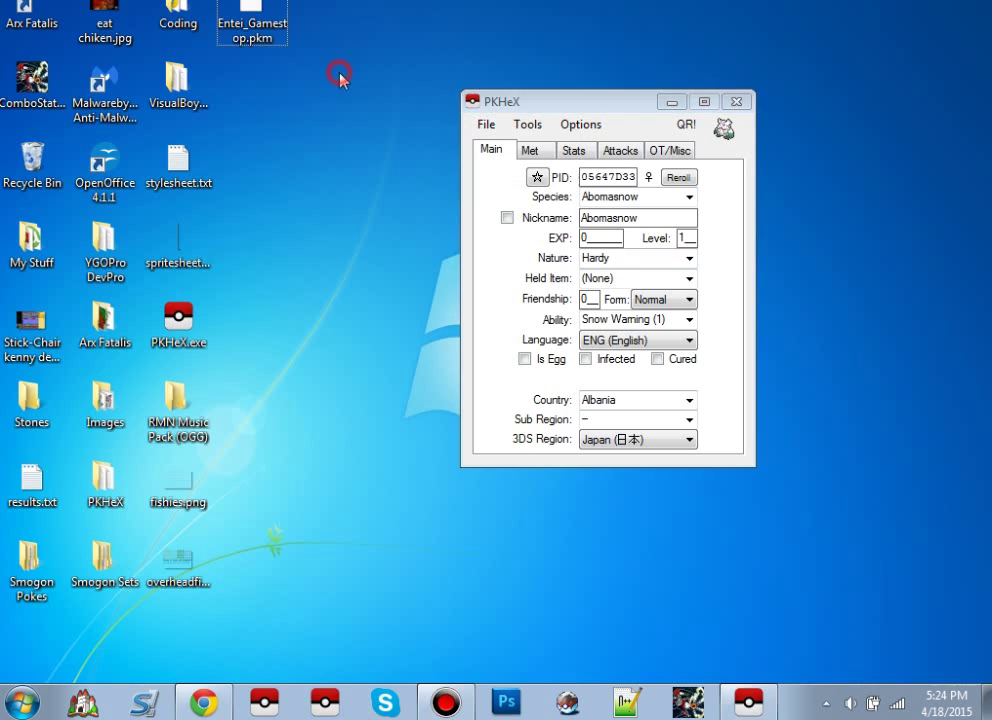
drag(237, 28, 565, 292)
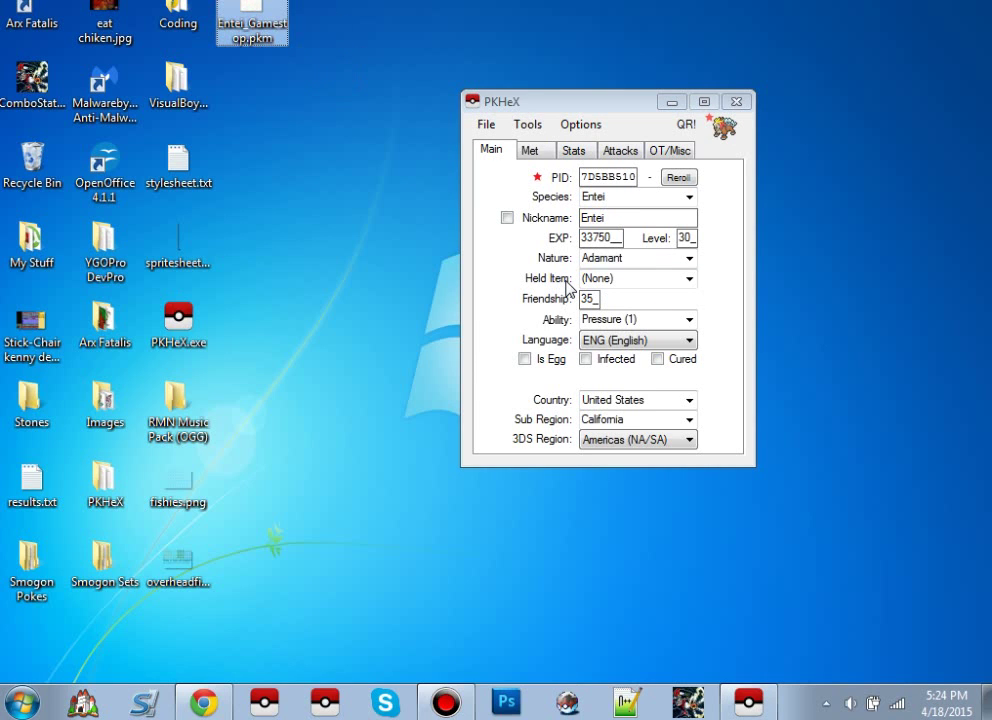
Examine the loaded Entei's trainer, attack, stat, met and main data, and return to the Serebii Entei Eventdex page in Chrome.
click(656, 149)
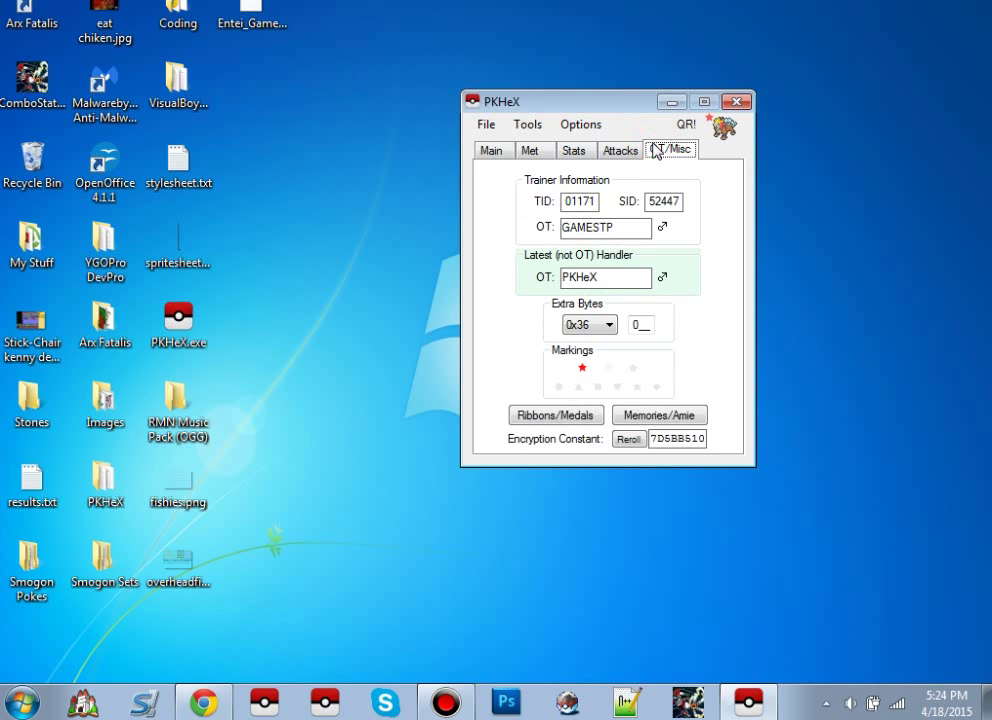
click(620, 150)
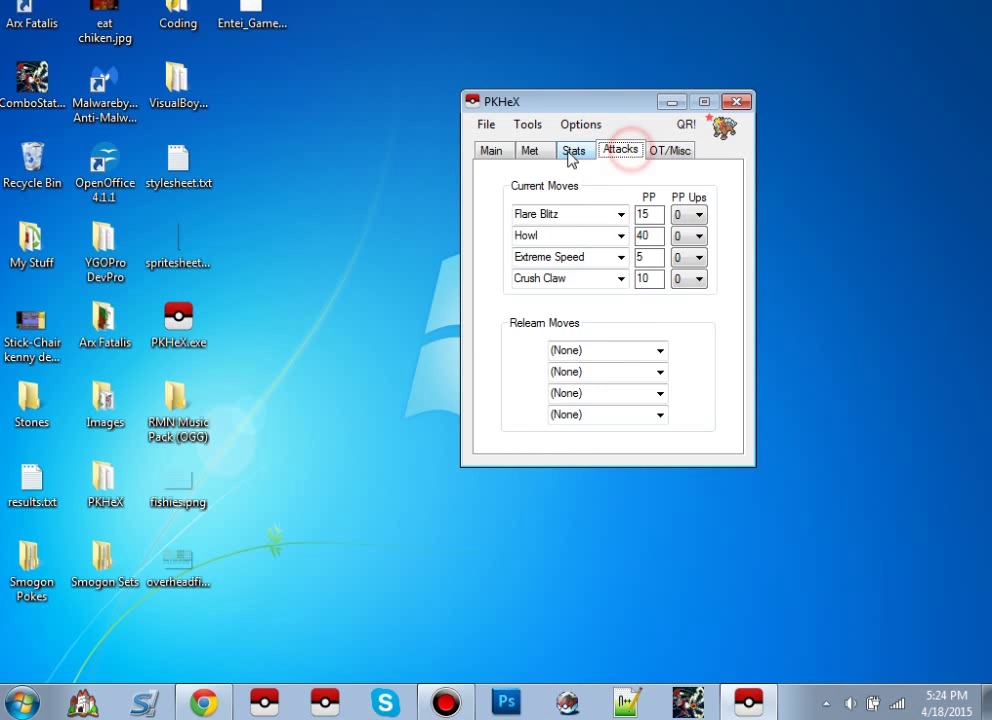
click(573, 150)
click(492, 150)
click(528, 150)
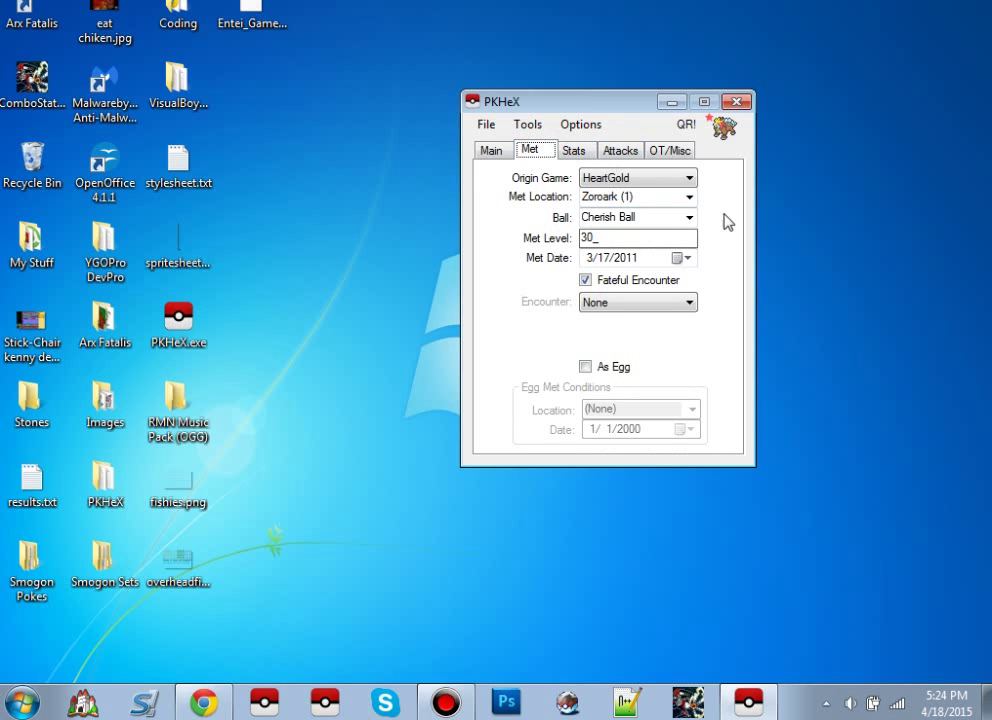
click(504, 154)
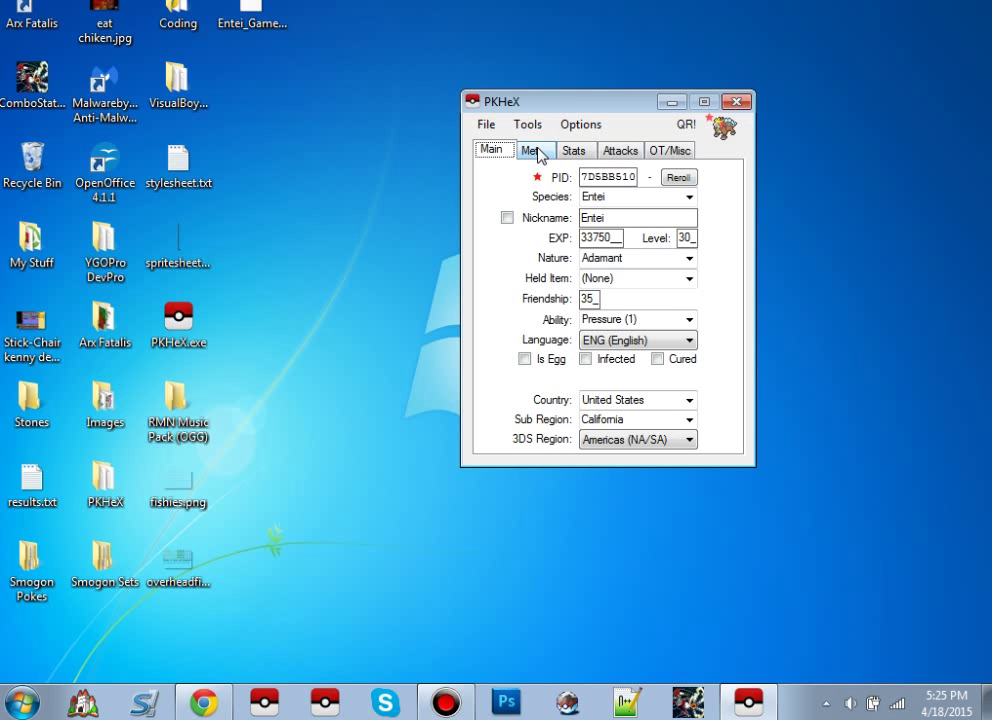
click(203, 703)
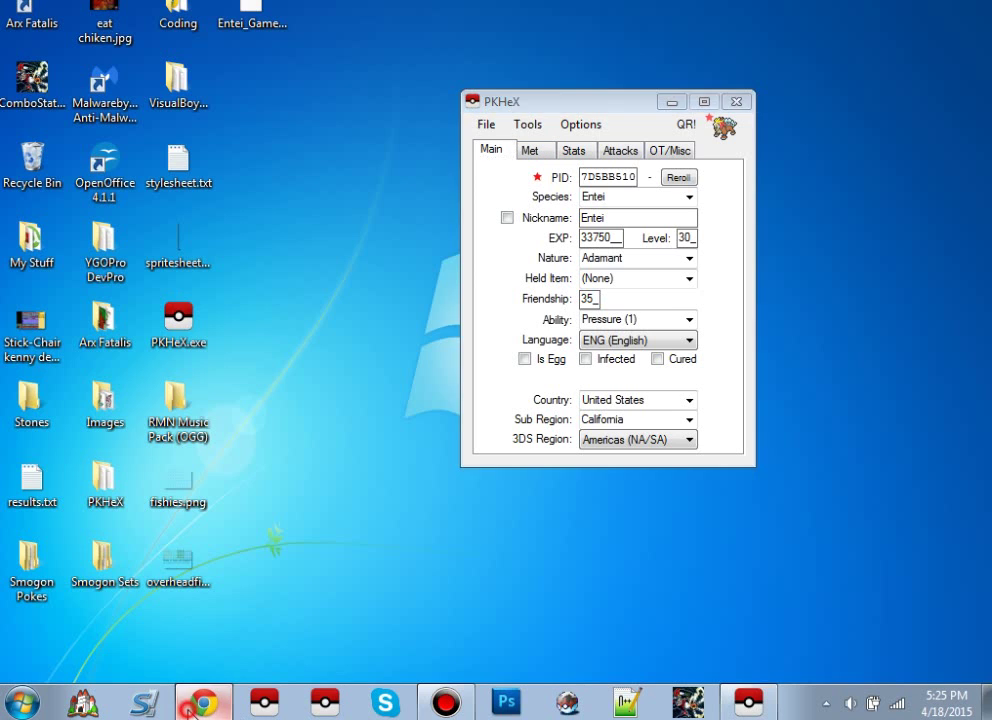
click(483, 28)
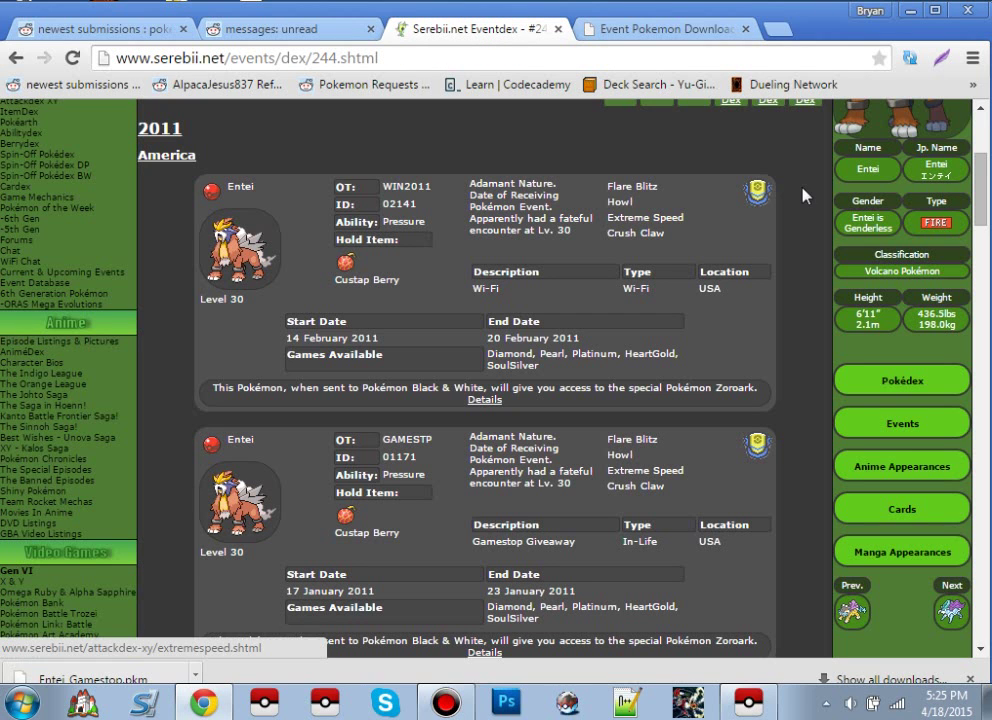
Search Google for "acrcues event dex" and open Serebii's Eventdex page for #493 Arceus.
click(603, 58)
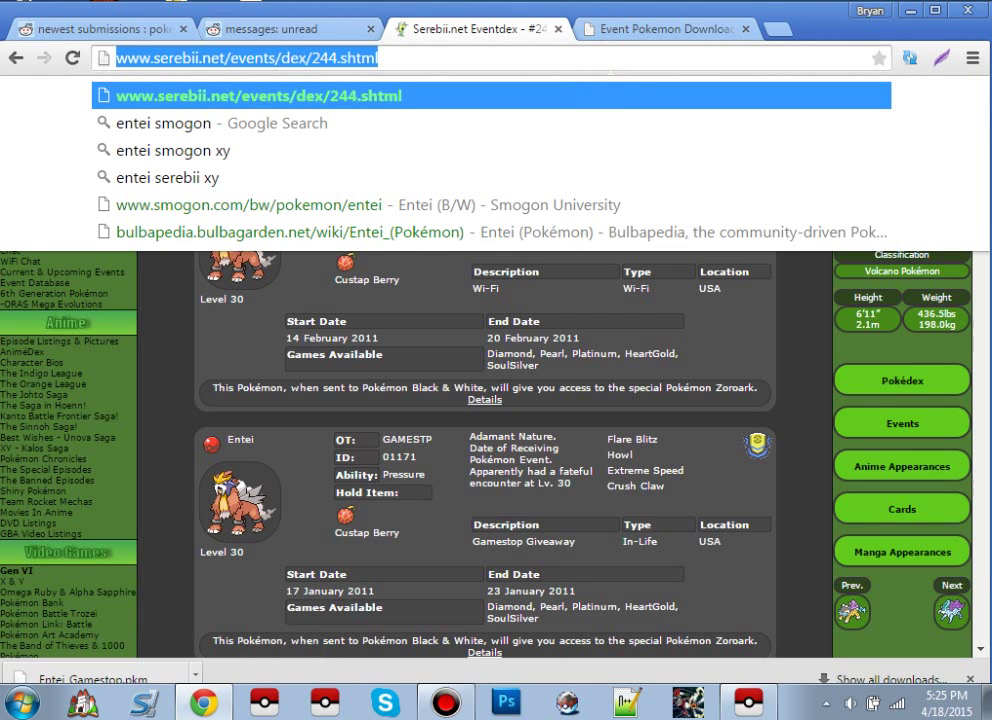
text(ac)
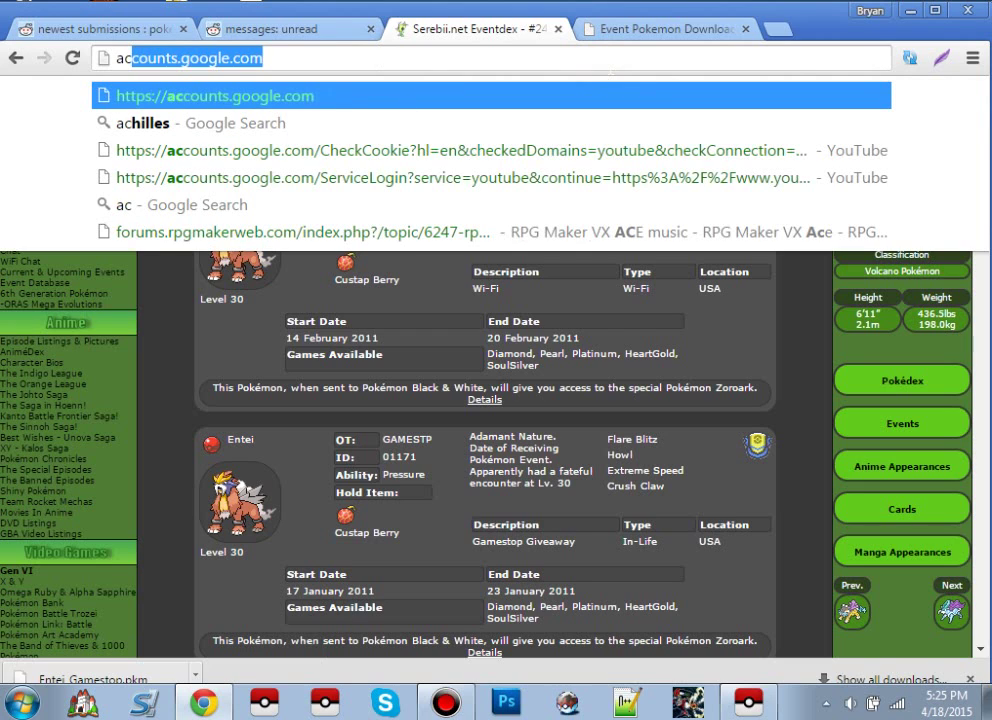
key(BackSpace)
text(rcues eve)
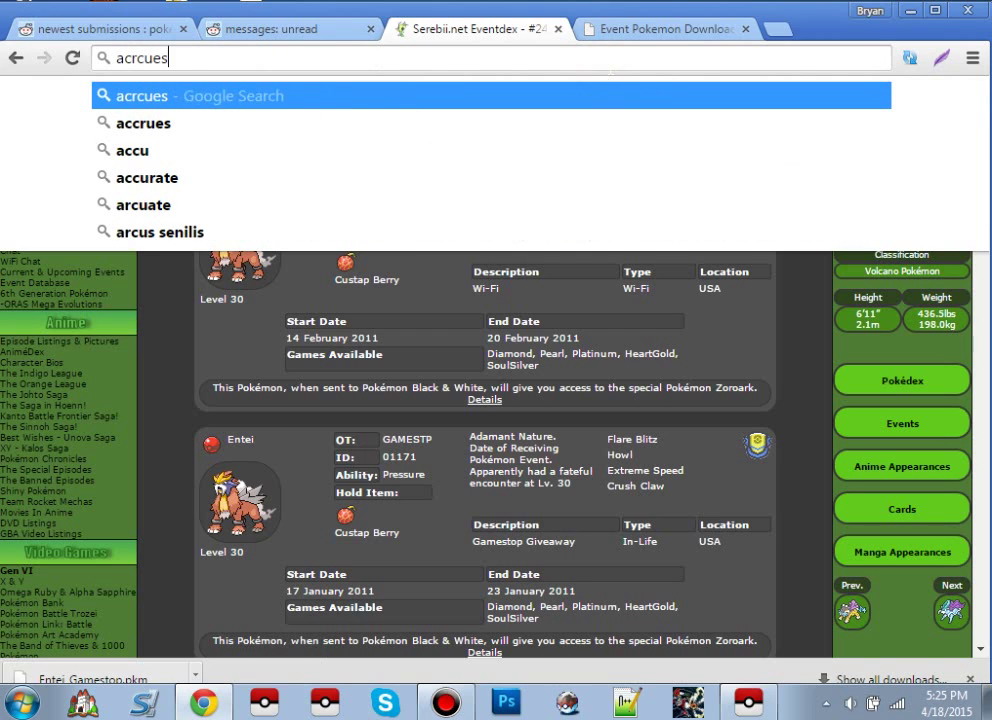
text(nt dex)
key(Return)
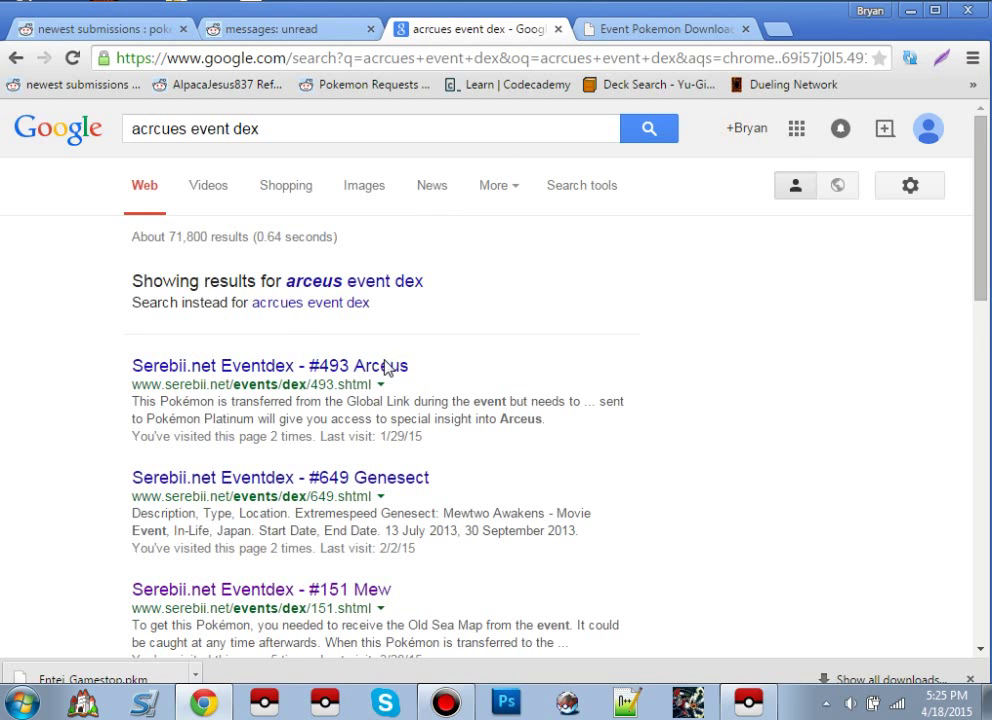
click(390, 364)
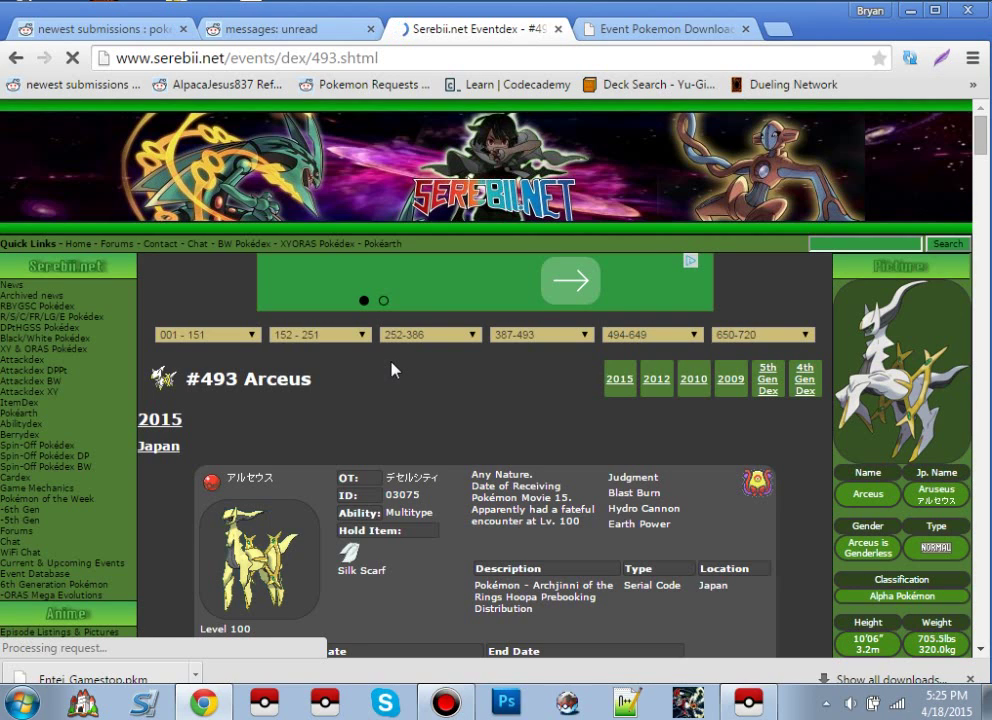
Look through the 2015 Japan Arceus event entries, comparing their held items, moves, trainer data and distribution dates.
scroll(392, 369, down, 2)
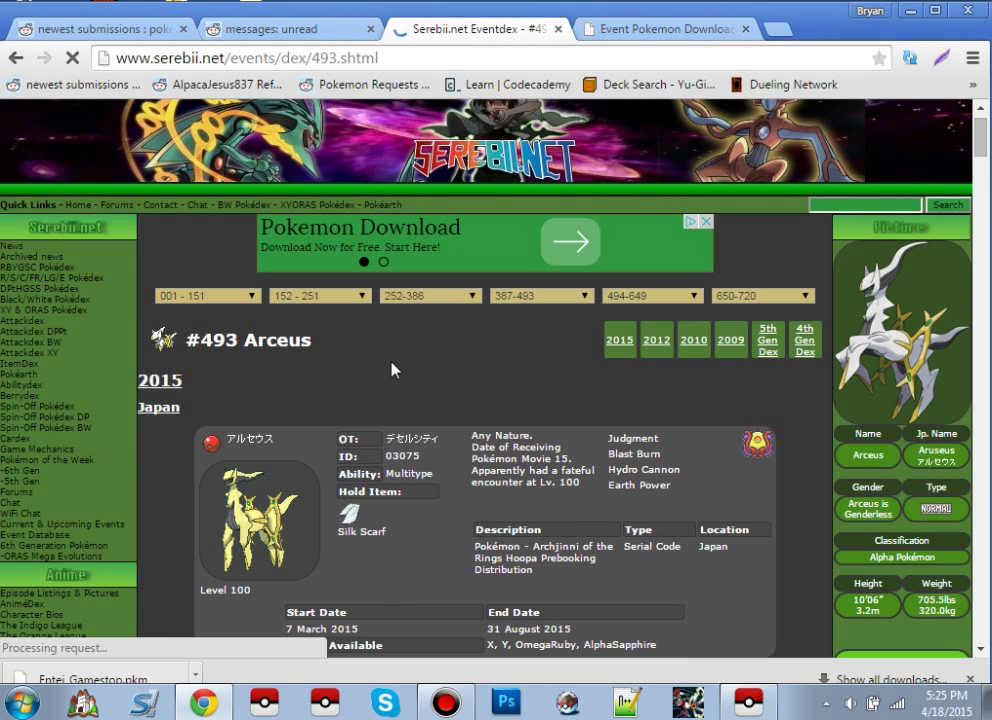
scroll(392, 369, down, 10)
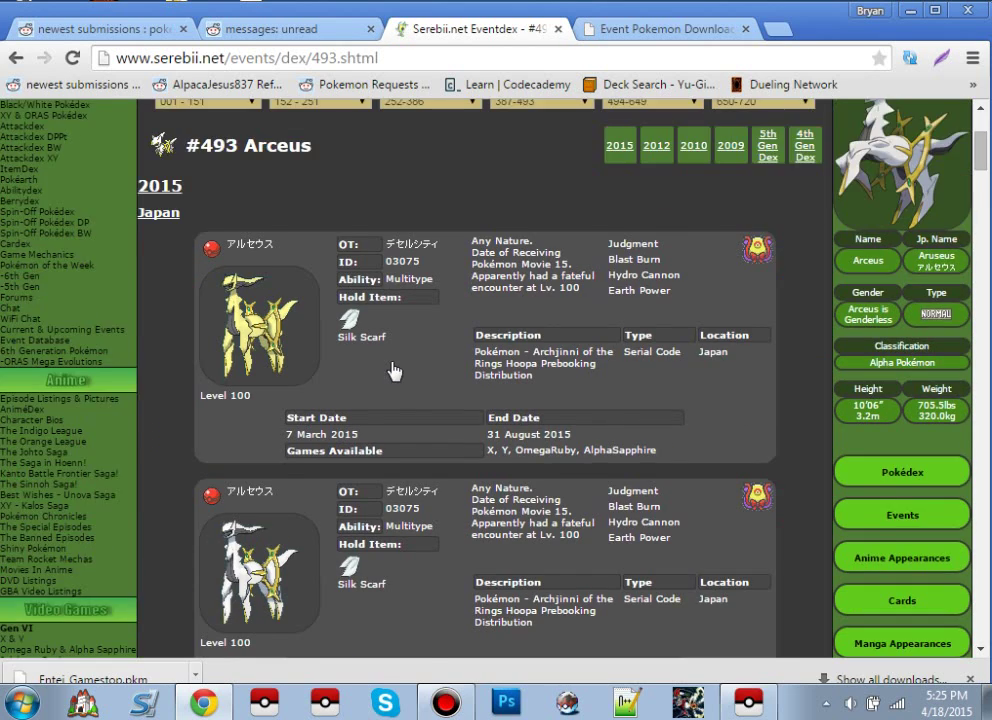
scroll(392, 369, down, 8)
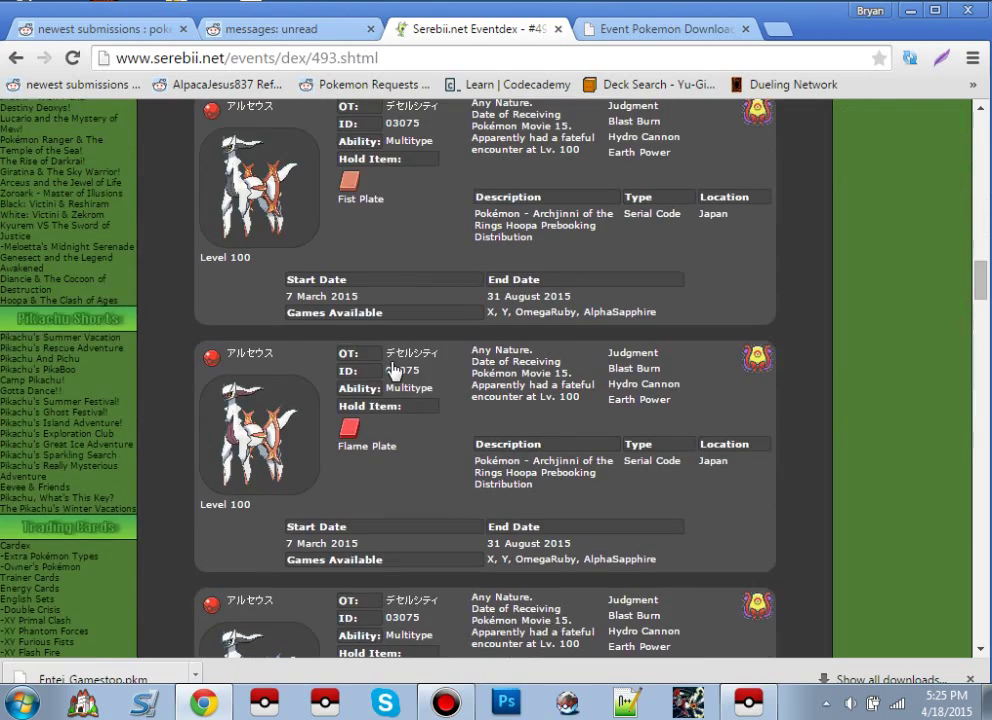
scroll(393, 370, up, 6)
scroll(392, 370, up, 10)
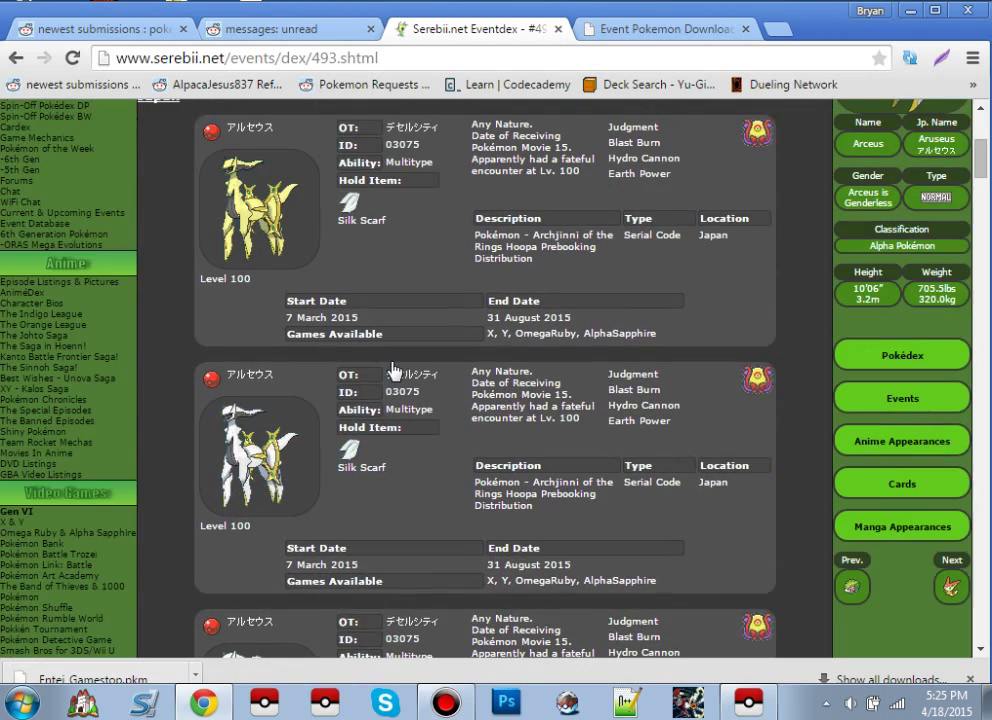
scroll(392, 370, up, 1)
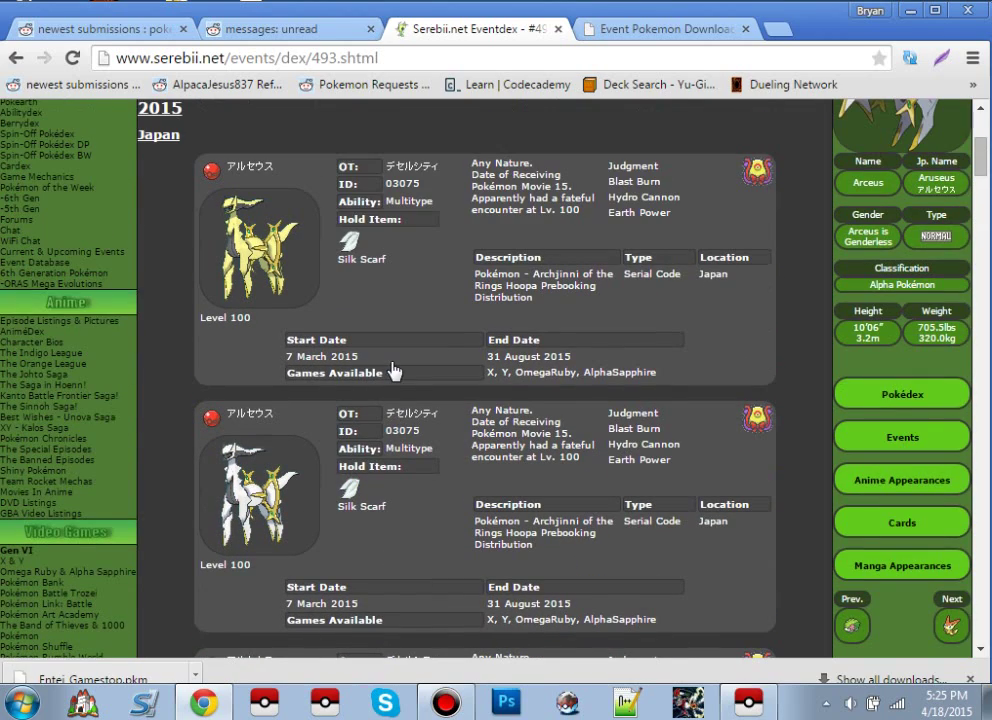
drag(394, 310, 387, 307)
click(387, 307)
Refresh the newest submissions of the pokemon multireddit on reddit and return to the Arceus Eventdex page.
click(292, 29)
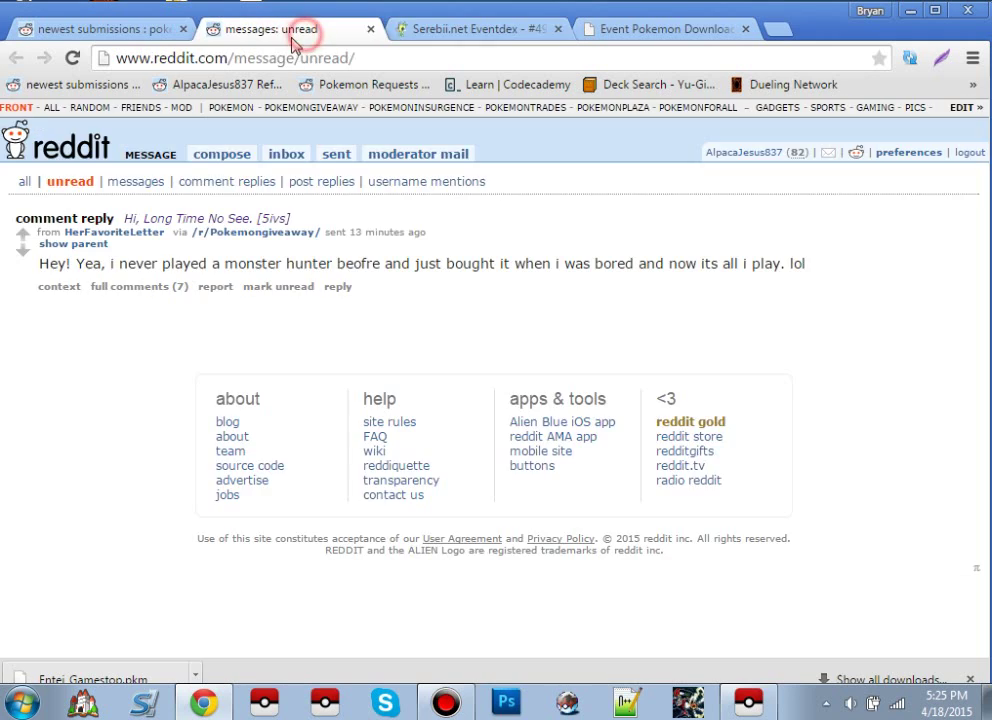
click(100, 32)
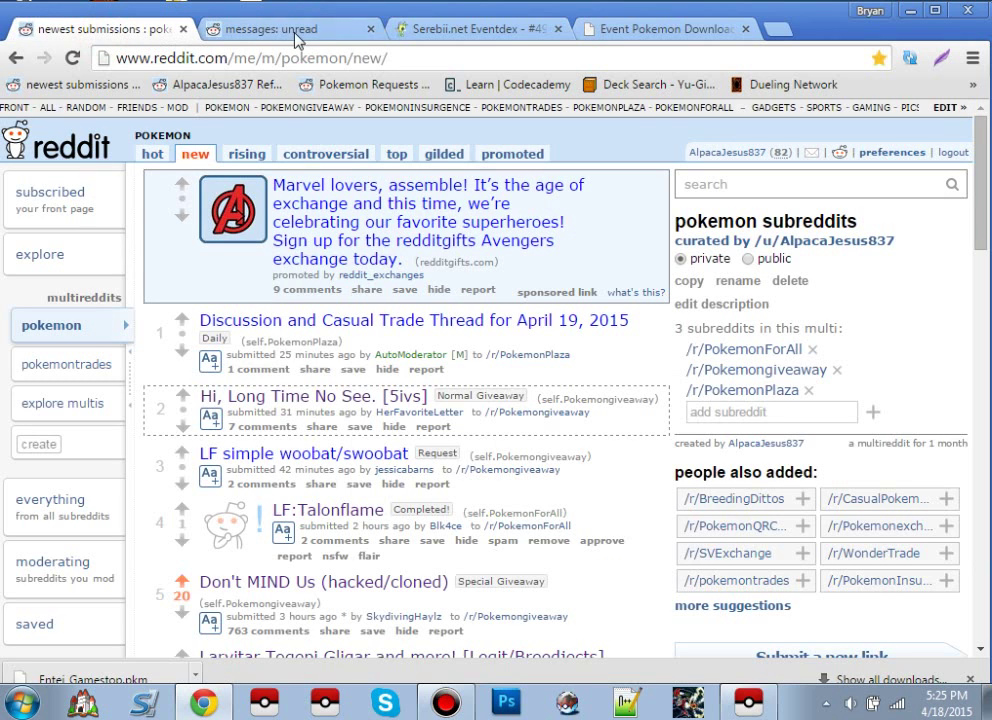
key(F5)
click(460, 29)
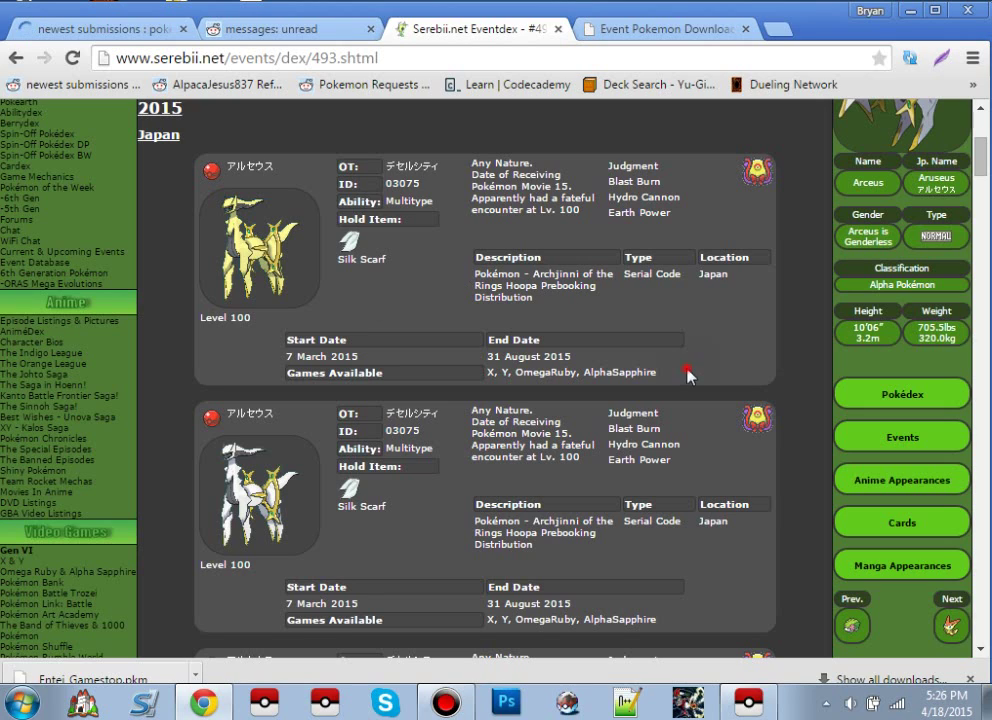
Close the Event Pokemon Downloads page, keeping the Arceus Eventdex page open.
drag(686, 370, 463, 279)
click(465, 281)
click(745, 29)
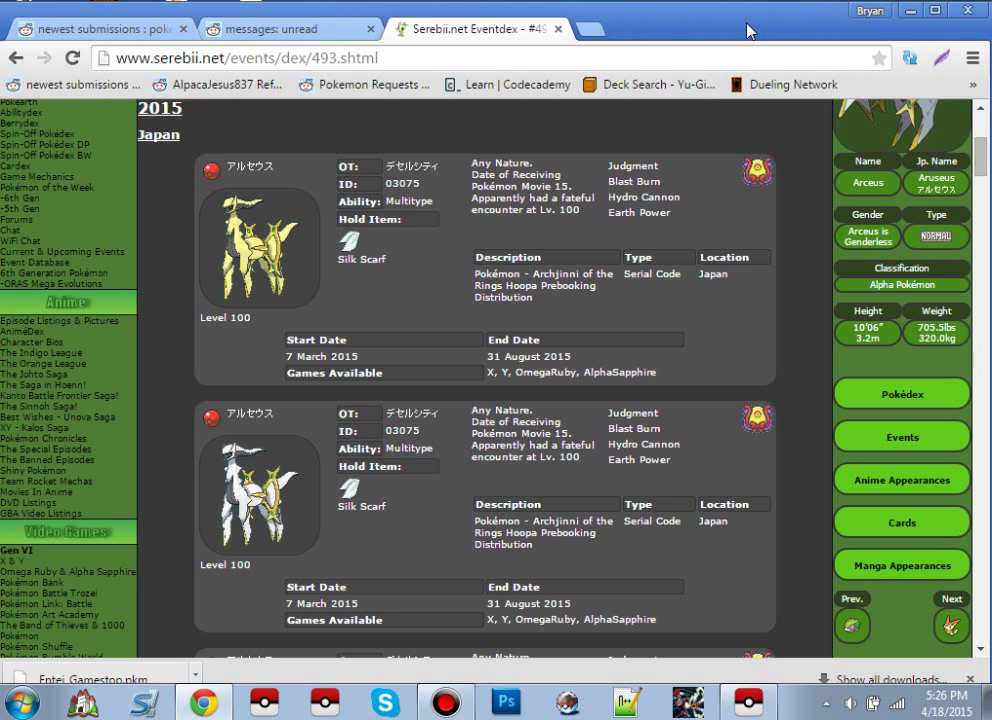
Look over the newest submissions of the pokemon multireddit on reddit.
click(146, 26)
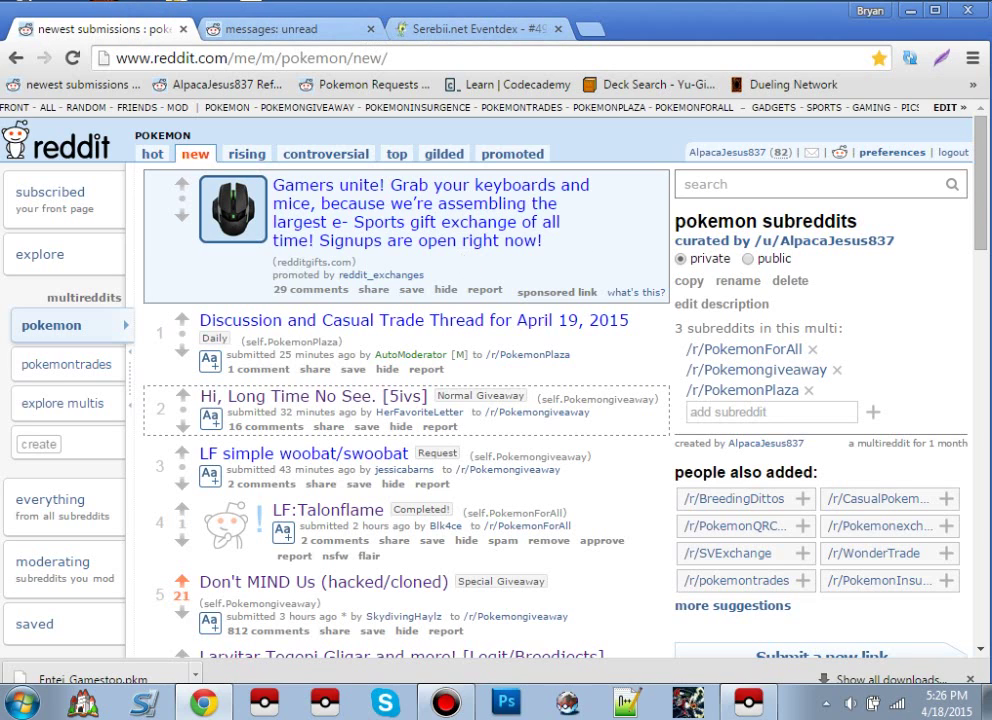
drag(979, 210, 982, 293)
drag(979, 242, 985, 117)
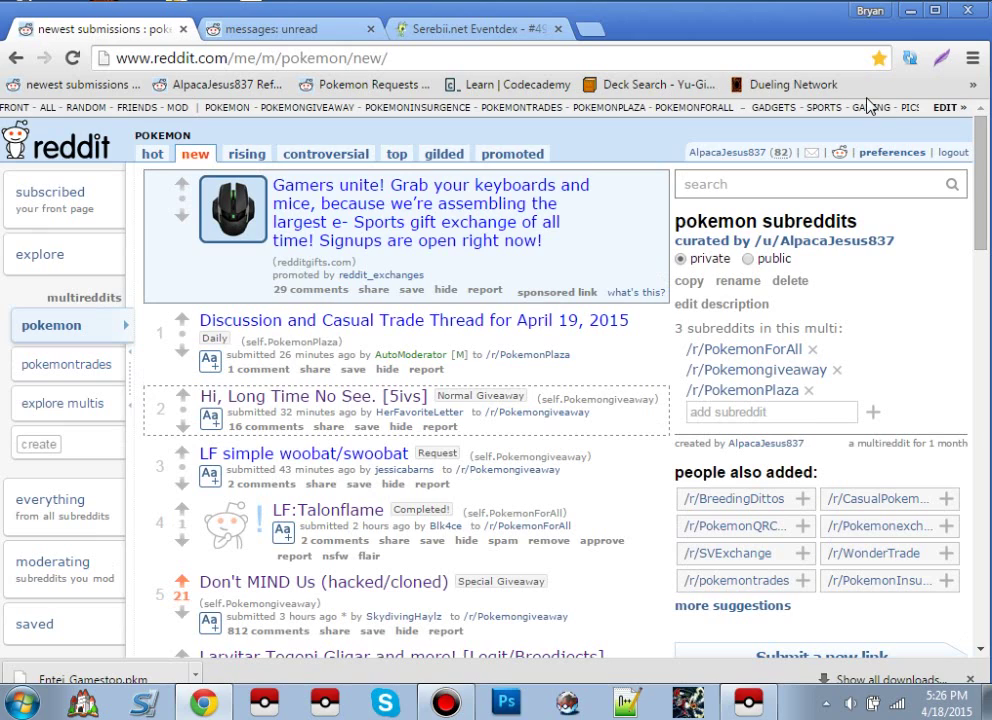